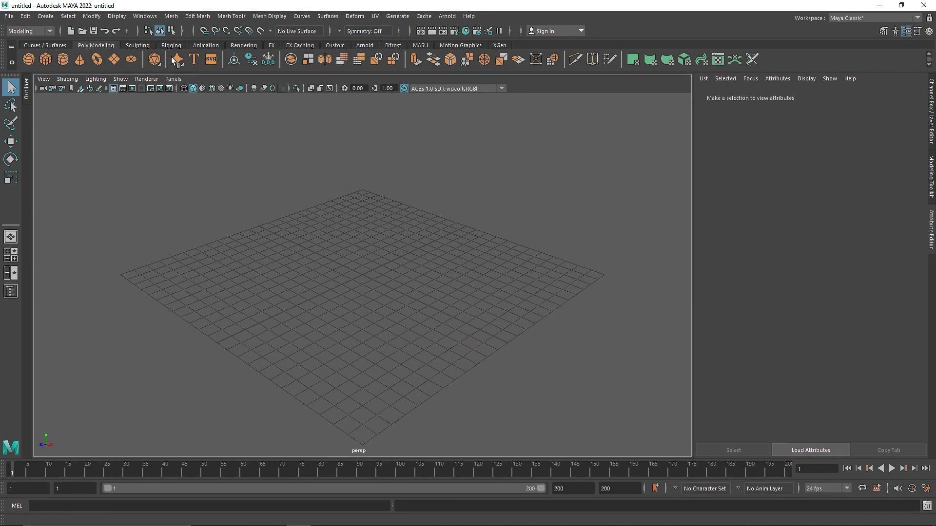
# Step: Switch the menu set to Animation and check which MASH commands are offered
pyautogui.click(43, 34)
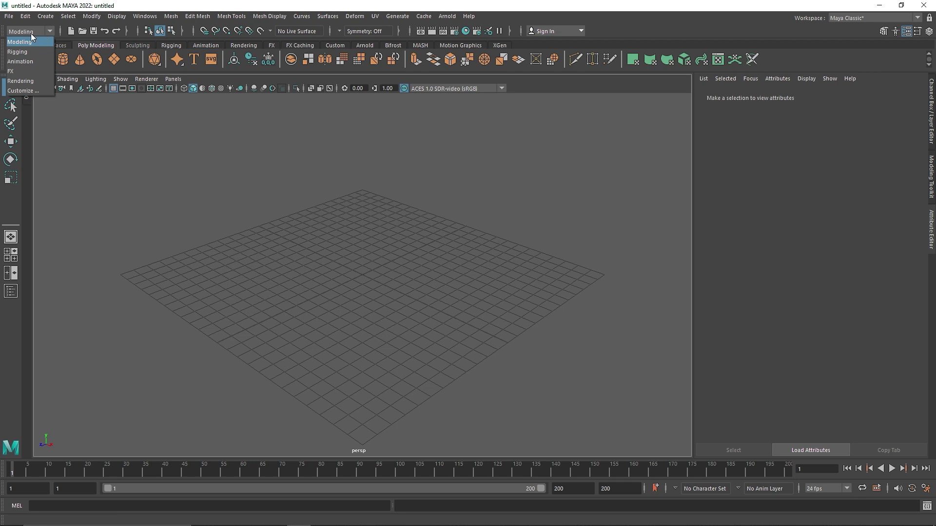
pyautogui.click(20, 62)
pyautogui.click(325, 16)
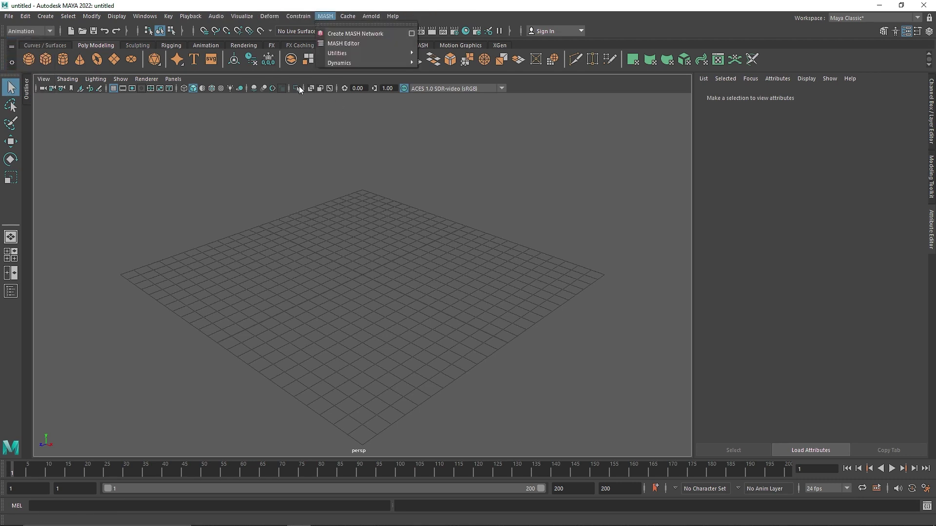
pyautogui.click(290, 156)
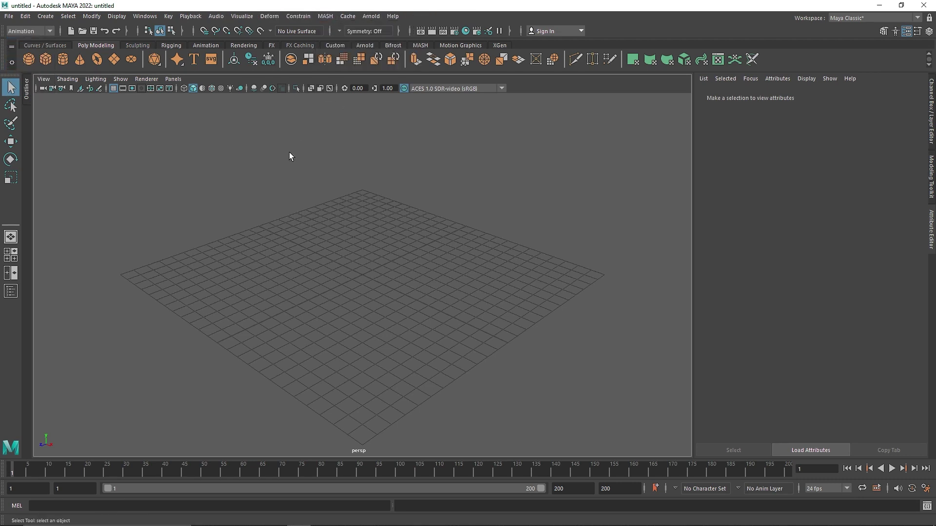
# Step: Check in the Plug-in Manager whether MASH.mll is loaded and set to auto load
pyautogui.click(136, 18)
pyautogui.moveTo(208, 109)
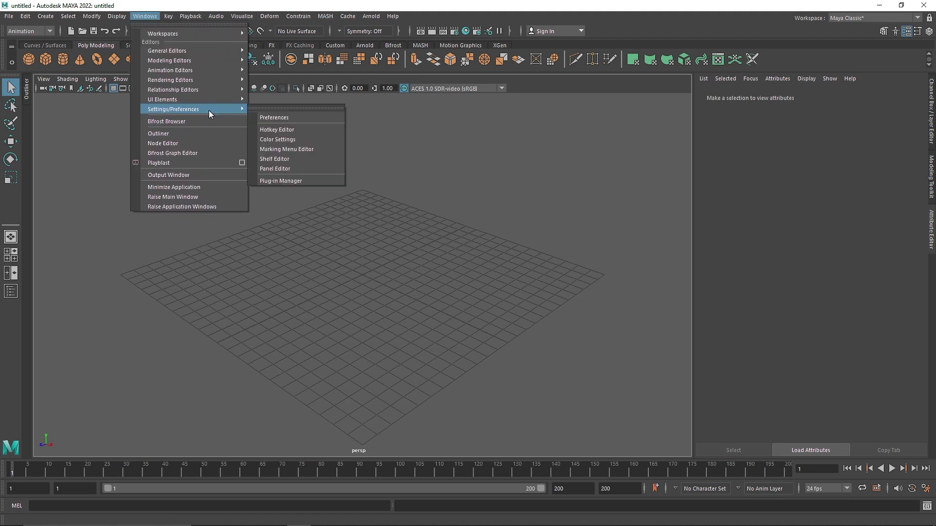
pyautogui.click(316, 180)
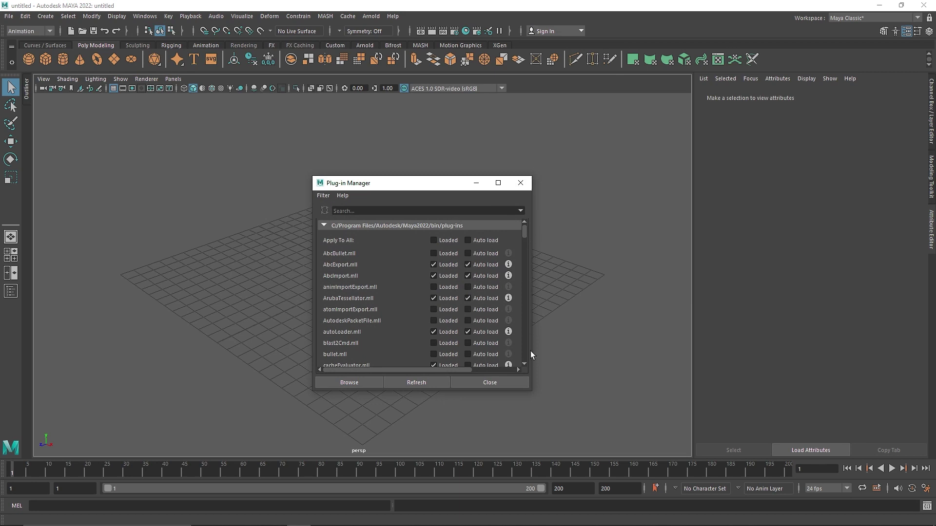
pyautogui.moveTo(524, 229); pyautogui.dragTo(524, 347)
pyautogui.scroll(5, 377, 323)
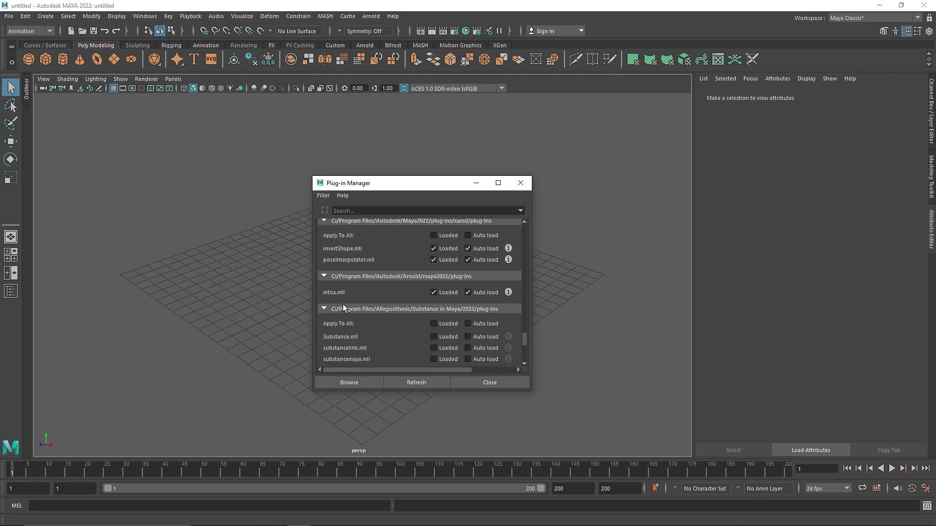
pyautogui.scroll(4, 352, 303)
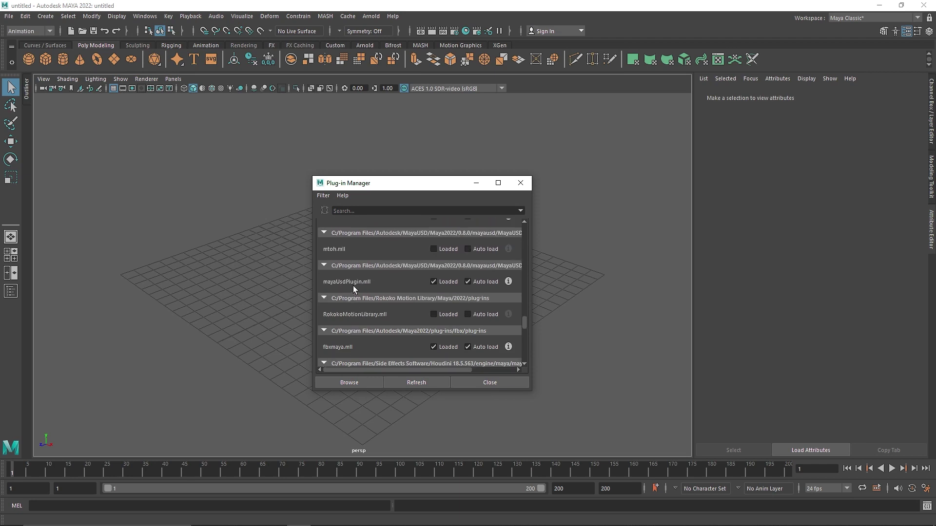
pyautogui.scroll(3, 338, 292)
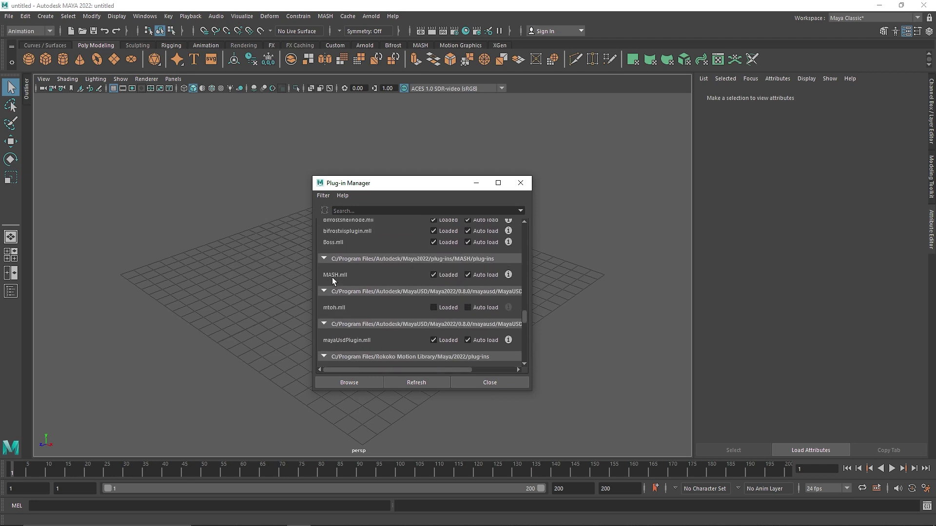
pyautogui.click(484, 378)
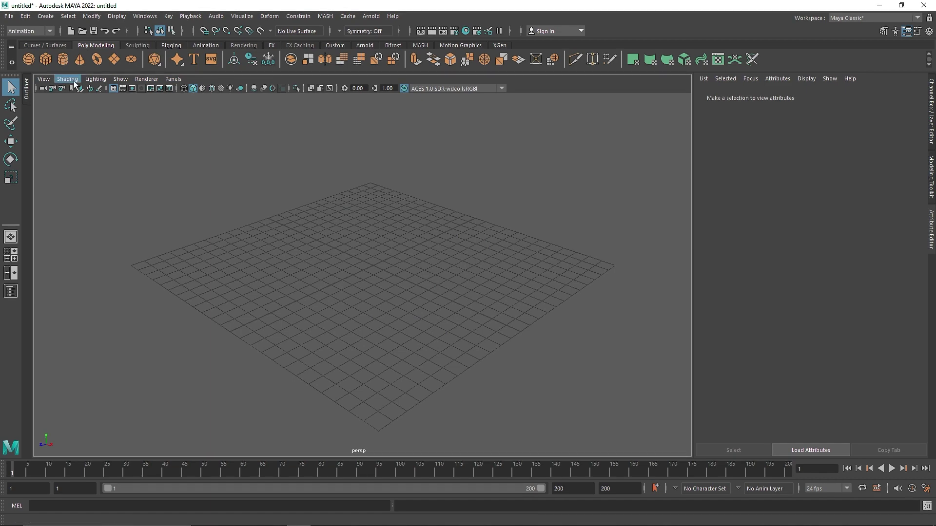
# Step: Create a polygon cube at the centre of the grid
pyautogui.click(51, 58)
pyautogui.scroll(5, 414, 240)
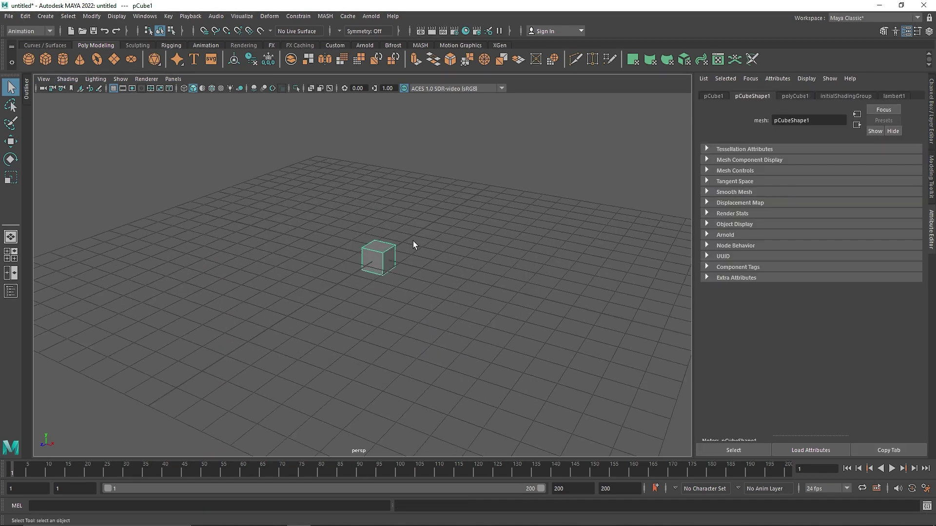
pyautogui.scroll(4, 421, 257)
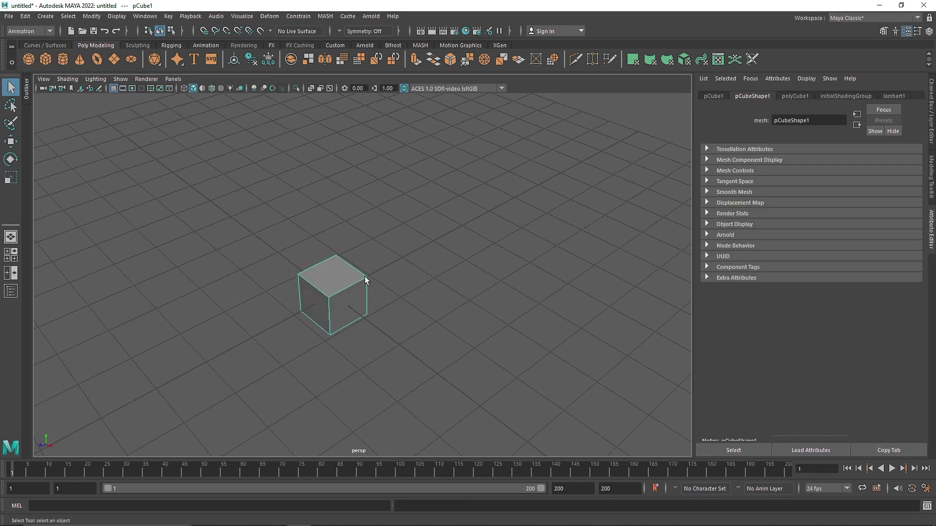
# Step: Set the polygon cube's width and depth to 0.5 in its creation inputs
pyautogui.hotkey('ctrl', 'a')
pyautogui.click(820, 207)
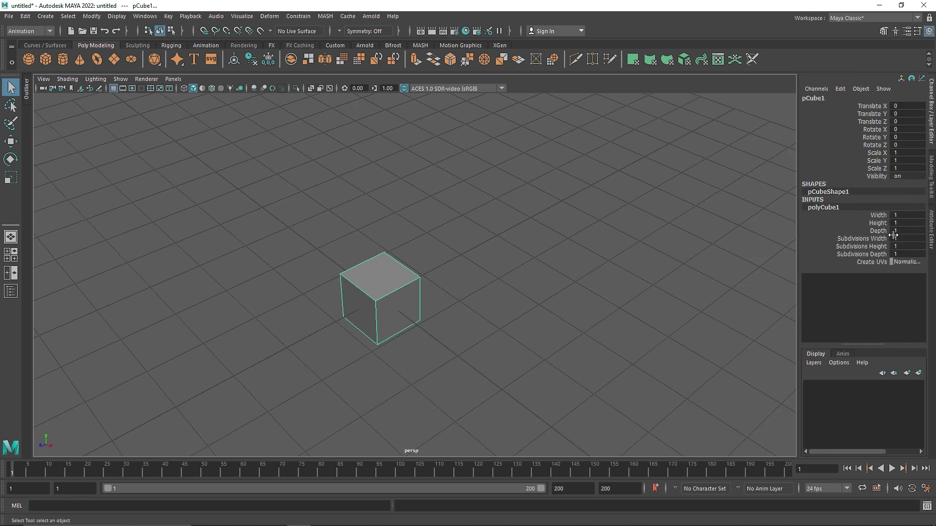
pyautogui.doubleClick(906, 215)
pyautogui.write('.5')
pyautogui.press('Tab')
pyautogui.press('Tab')
pyautogui.write('.5')
pyautogui.click(565, 234)
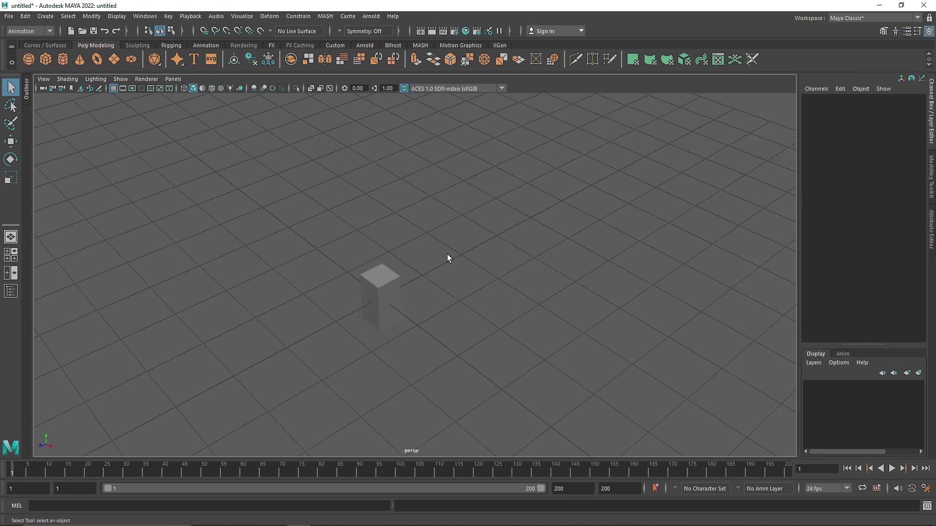
# Step: Set the narrow cube's height to 10
pyautogui.click(388, 294)
pyautogui.keyDown('alt'); pyautogui.moveTo(387, 295); pyautogui.dragTo(393, 263); pyautogui.keyUp('alt')
pyautogui.click(824, 207)
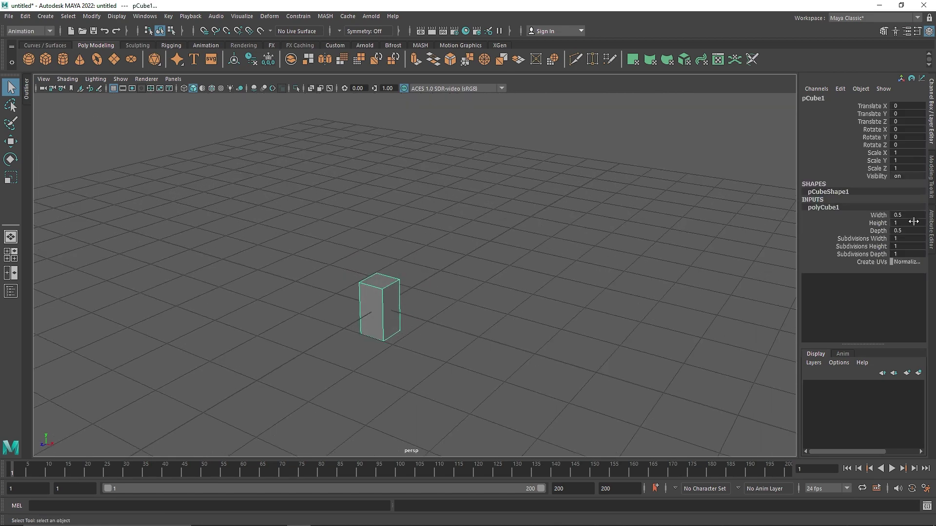
pyautogui.click(913, 222)
pyautogui.write('10')
pyautogui.click(585, 230)
pyautogui.moveTo(482, 236); pyautogui.dragTo(319, 291)
pyautogui.scroll(-5, 340, 259)
# Step: Set the column-shaped cube's height to 5
pyautogui.click(824, 207)
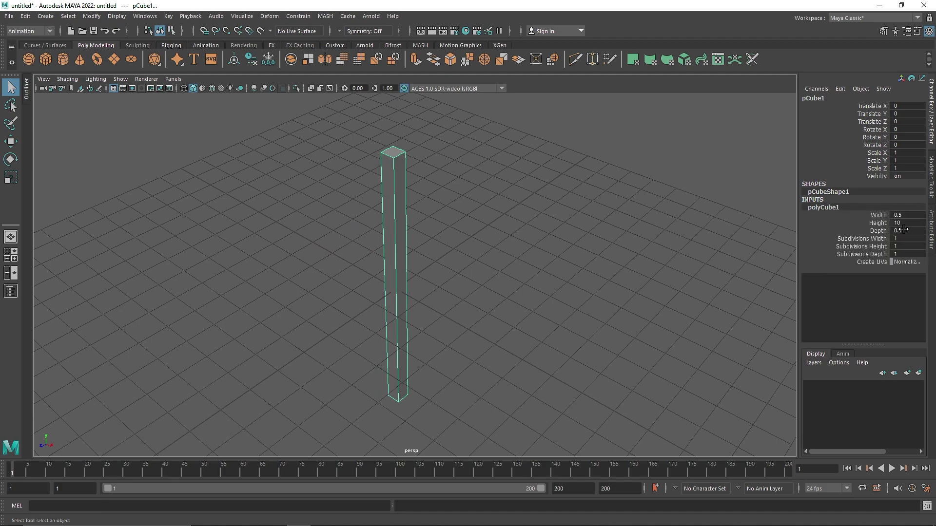
pyautogui.click(907, 223)
pyautogui.write('5')
pyautogui.press('Return')
pyautogui.click(480, 217)
# Step: Create a MASH network from the column-shaped cube
pyautogui.click(392, 298)
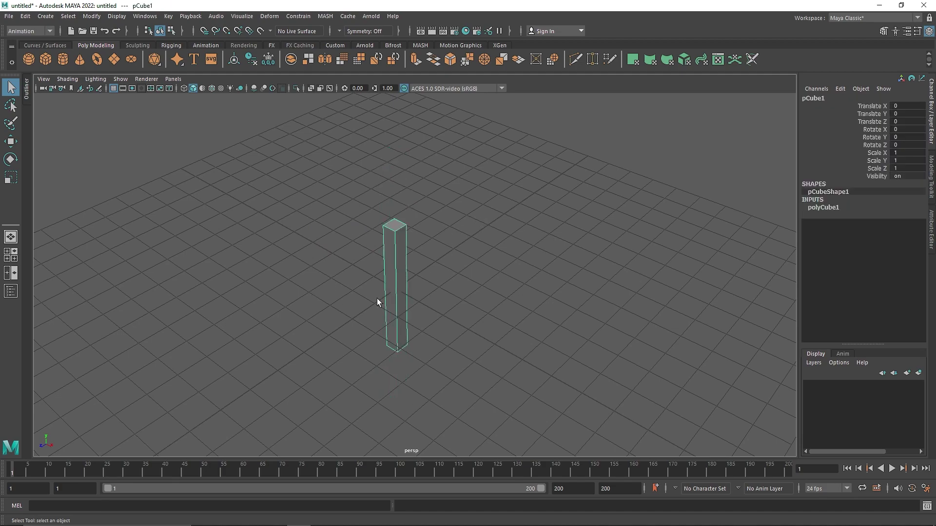
pyautogui.keyDown('alt'); pyautogui.moveTo(392, 299); pyautogui.dragTo(414, 251); pyautogui.keyUp('alt')
pyautogui.click(418, 46)
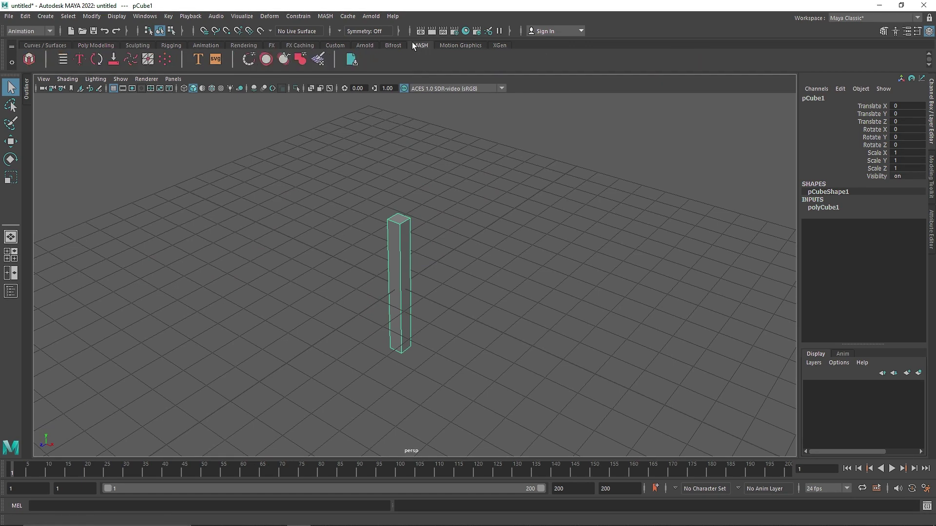
pyautogui.click(29, 59)
pyautogui.keyDown('alt'); pyautogui.moveTo(487, 312); pyautogui.dragTo(550, 291); pyautogui.keyUp('alt')
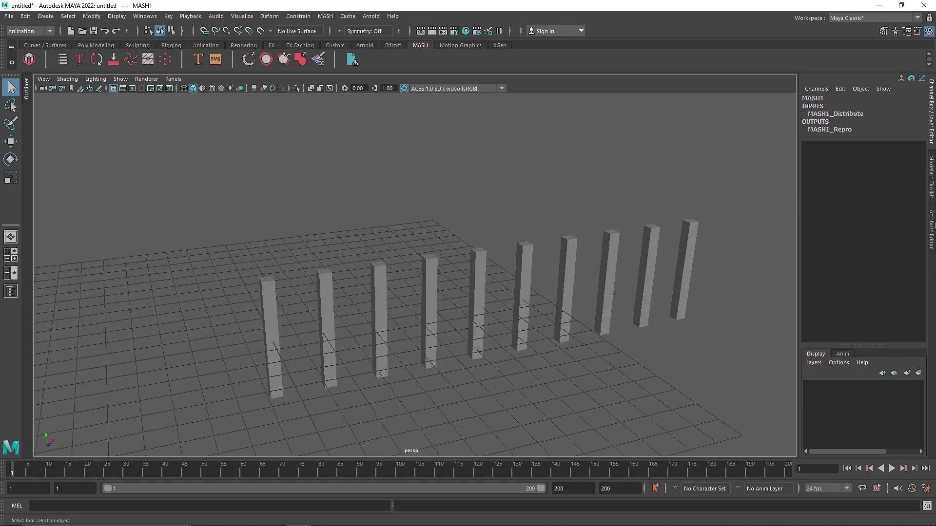
# Step: Change the MASH network's distribution type to Grid in its Distribute node
pyautogui.click(931, 226)
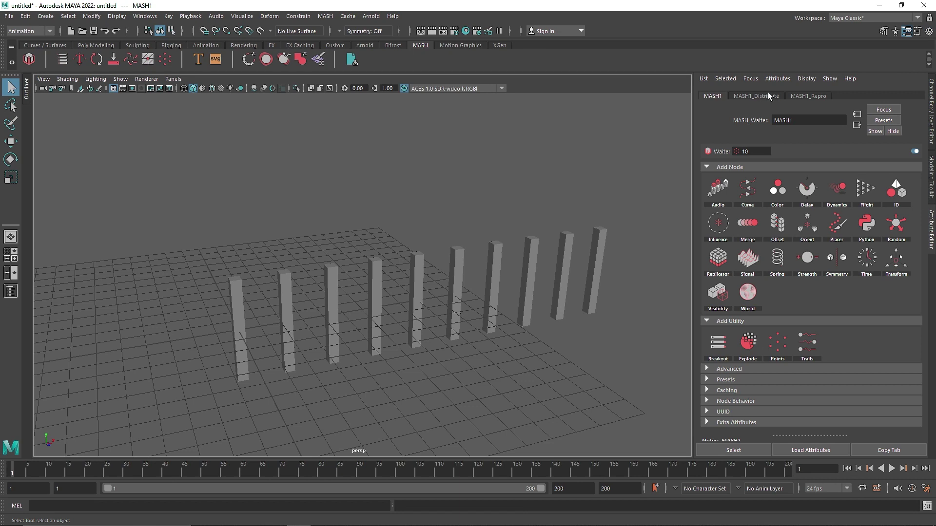
pyautogui.click(805, 95)
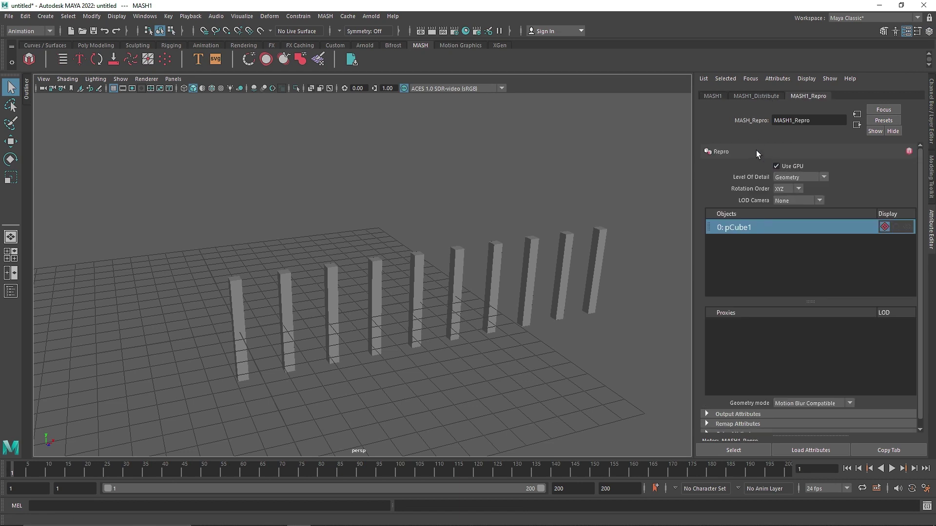
pyautogui.click(750, 96)
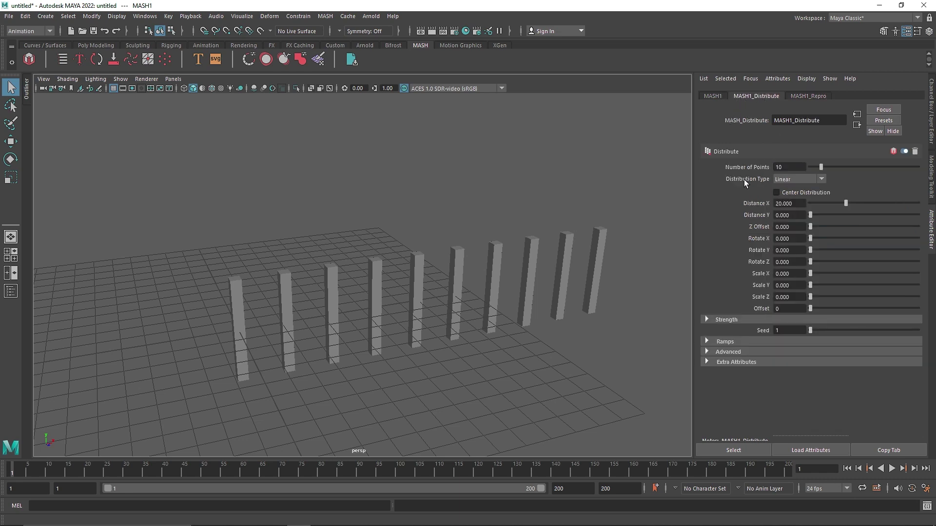
pyautogui.click(808, 181)
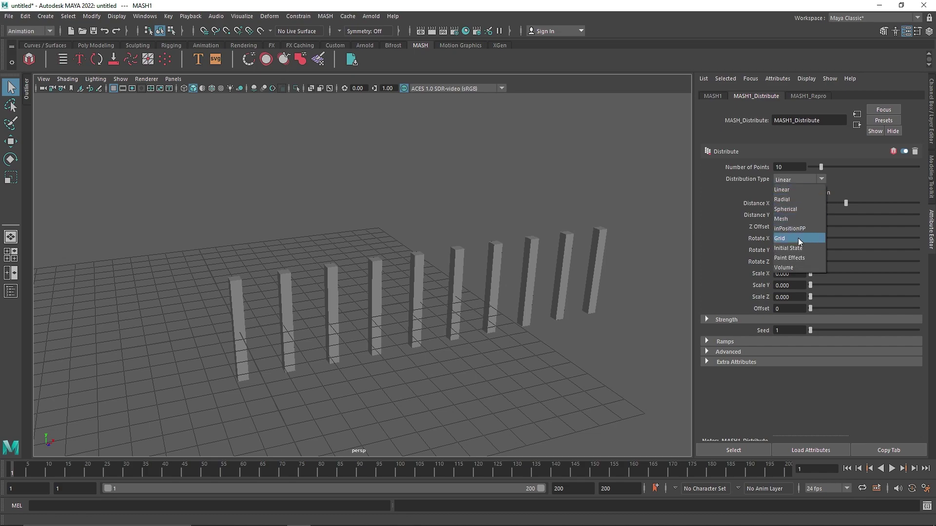
pyautogui.click(797, 238)
pyautogui.keyDown('alt'); pyautogui.moveTo(391, 288); pyautogui.dragTo(424, 302); pyautogui.keyUp('alt')
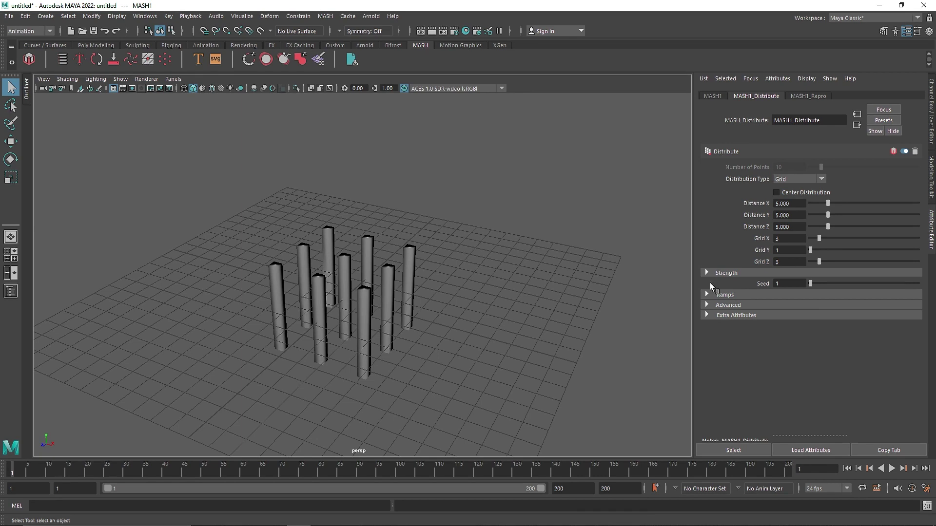
# Step: Set Grid X and Grid Z of the MASH distribution to 10
pyautogui.click(794, 239)
pyautogui.write('10')
pyautogui.click(789, 262)
pyautogui.write('10')
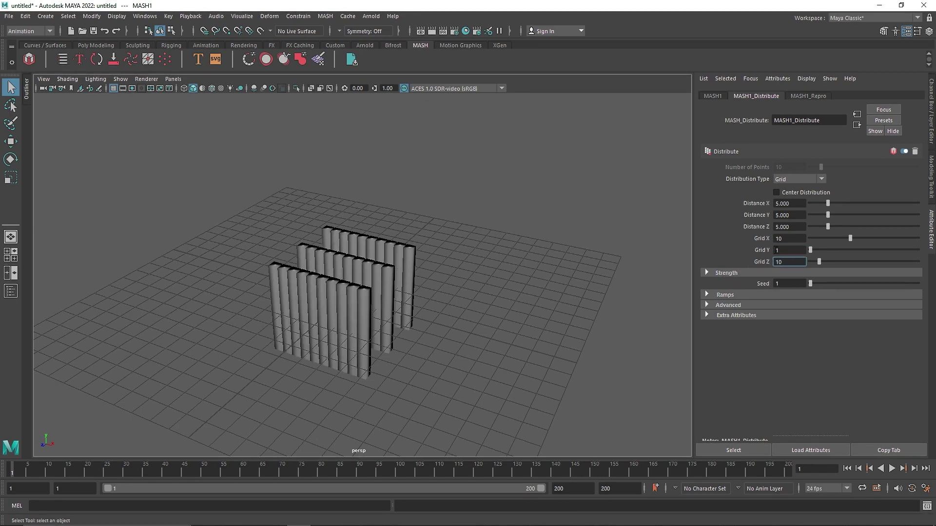
pyautogui.click(784, 239)
# Step: Harden all edges of the MASH column mesh
pyautogui.click(357, 240)
pyautogui.keyDown('shift'); pyautogui.rightClick(356, 240); pyautogui.keyUp('shift')
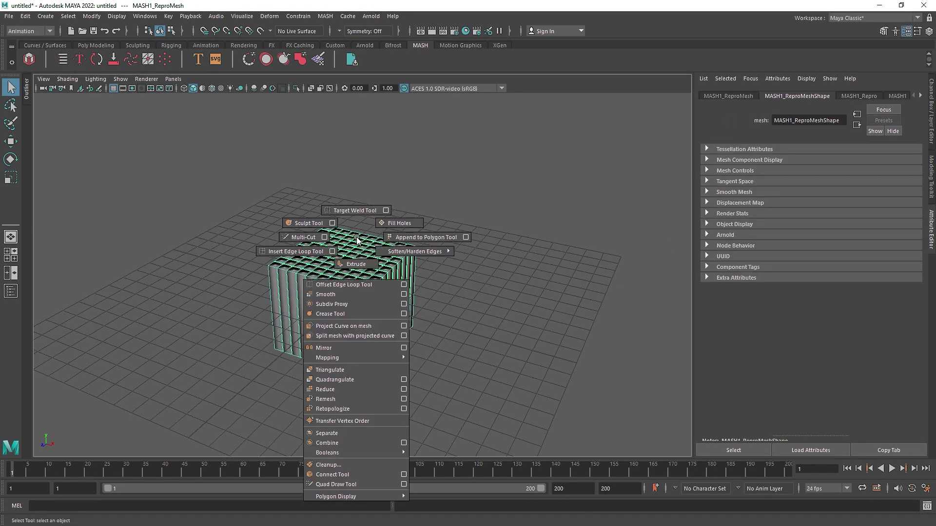
pyautogui.moveTo(452, 257)
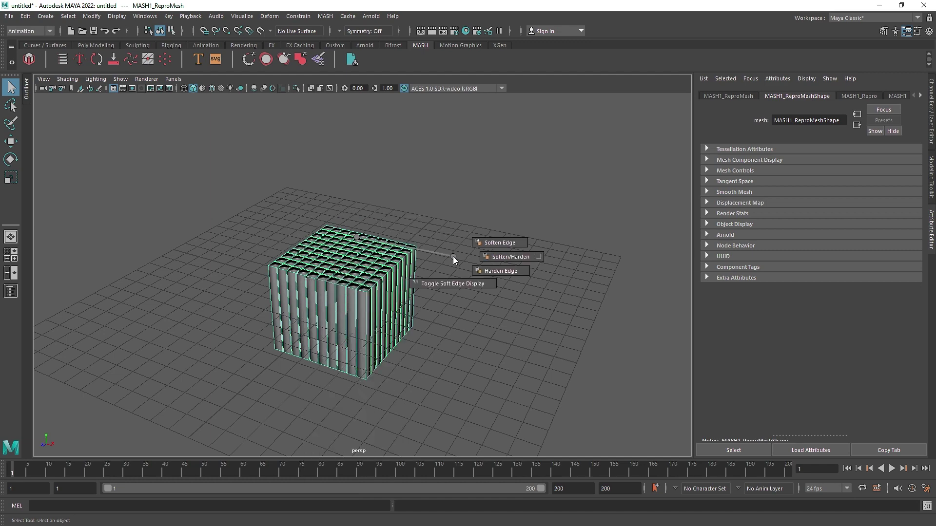
pyautogui.click(488, 270)
pyautogui.scroll(4, 388, 271)
pyautogui.keyDown('alt'); pyautogui.moveTo(388, 271); pyautogui.dragTo(325, 256); pyautogui.keyUp('alt')
pyautogui.keyDown('alt'); pyautogui.moveTo(325, 256); pyautogui.dragTo(355, 262, button='middle'); pyautogui.keyUp('alt')
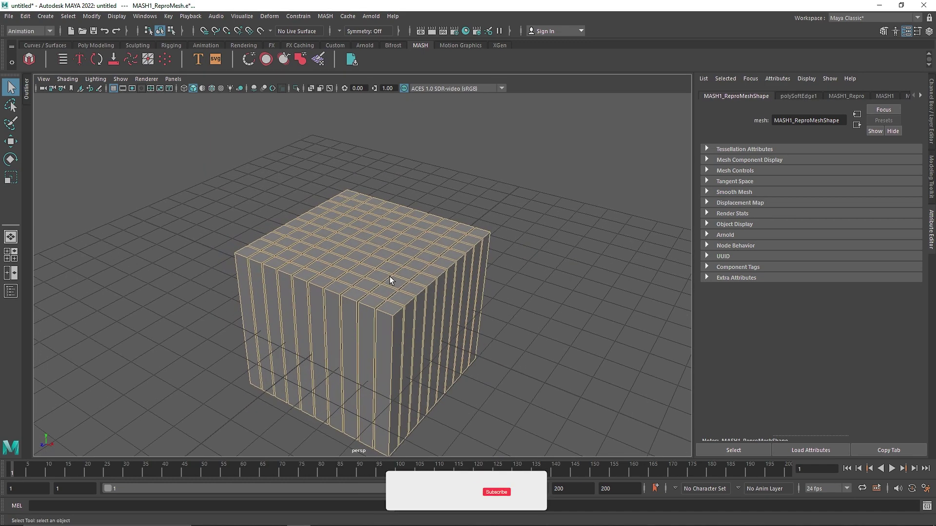
# Step: Set Distance X and Distance Z of the MASH Distribute node to 10
pyautogui.click(883, 96)
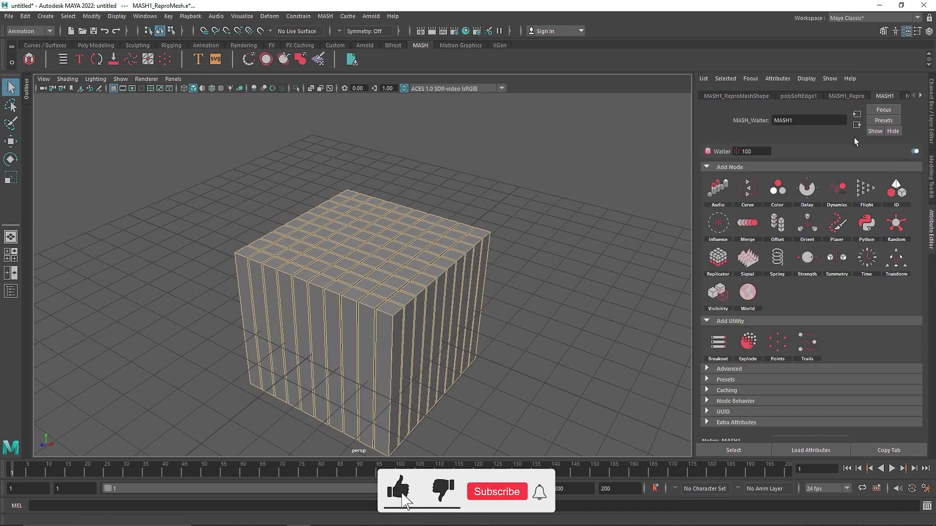
pyautogui.scroll(-4, 900, 96)
pyautogui.click(733, 95)
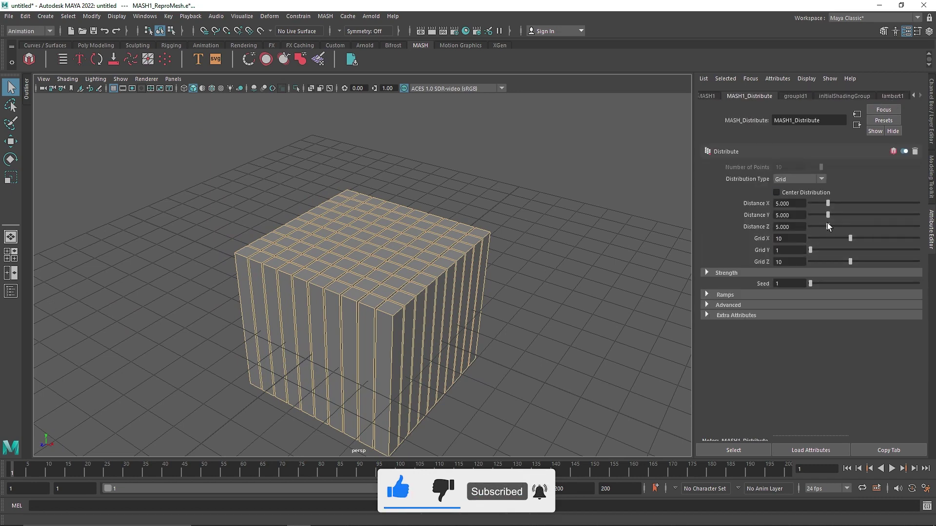
pyautogui.moveTo(828, 227); pyautogui.dragTo(782, 204)
pyautogui.write('1010')
pyautogui.click(793, 227)
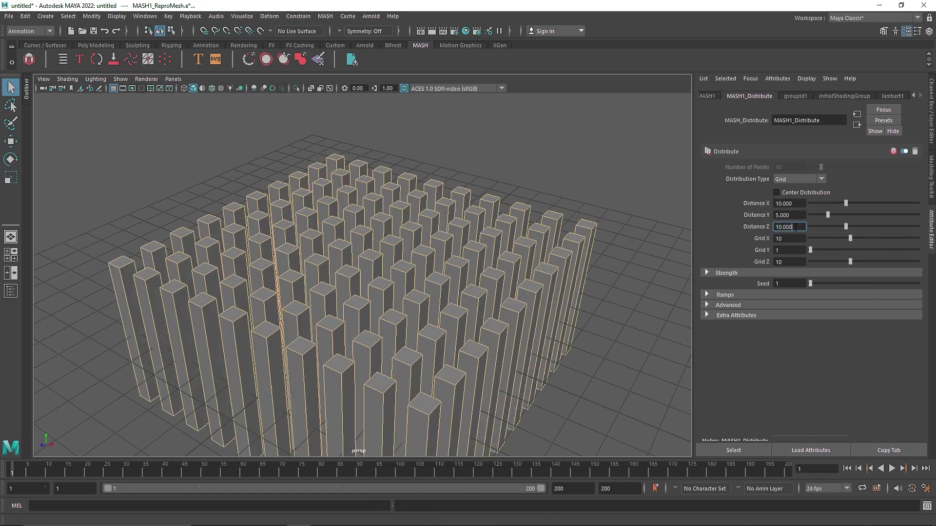
# Step: Set Grid X and Grid Z of the column distribution to 20
pyautogui.moveTo(793, 239); pyautogui.dragTo(758, 246)
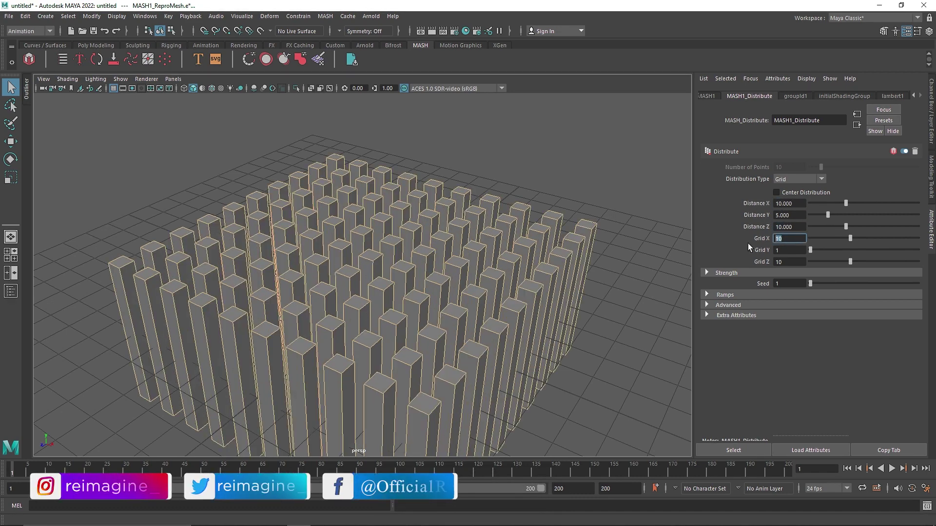
pyautogui.write('20')
pyautogui.press('Tab')
pyautogui.press('Tab')
pyautogui.write('20')
# Step: Set Grid X and Grid Z to 21 so the columns sit flush against each other
pyautogui.click(794, 238)
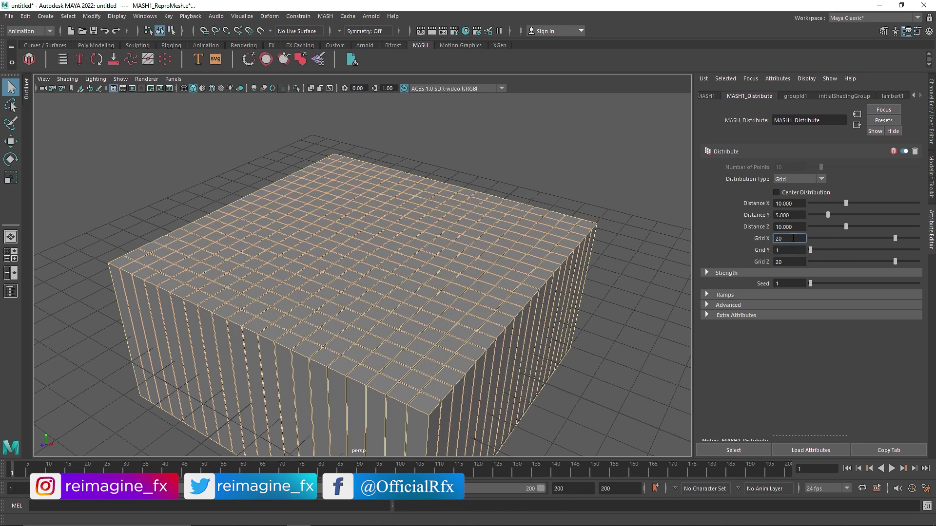
pyautogui.moveTo(786, 240); pyautogui.dragTo(745, 263)
pyautogui.write('2121')
pyautogui.press('Return')
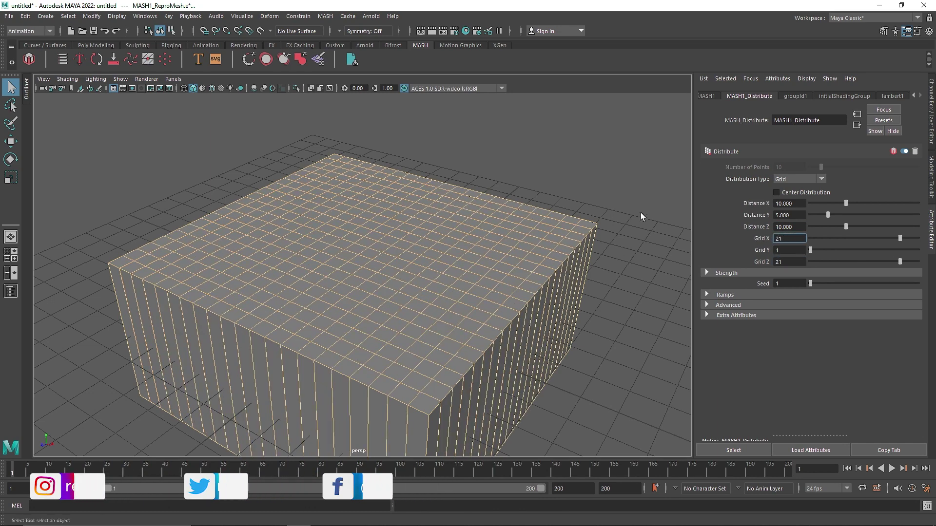
# Step: Select the column mesh and add a Signal node to its MASH1 network
pyautogui.click(646, 185)
pyautogui.moveTo(528, 229)
pyautogui.keyDown('alt'); pyautogui.mouseDown()
pyautogui.moveTo(495, 242)
pyautogui.moveTo(528, 228)
pyautogui.mouseUp(); pyautogui.keyUp('alt')
pyautogui.click(528, 228)
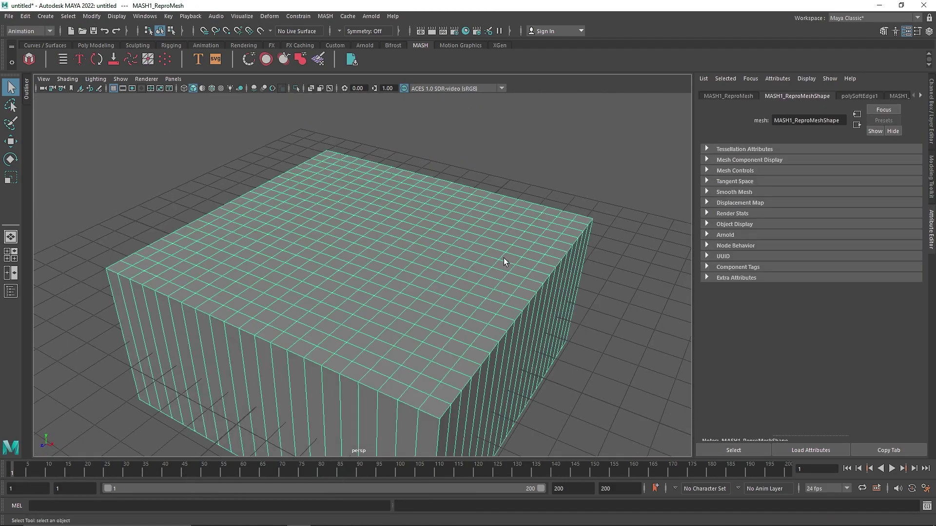
pyautogui.keyDown('alt'); pyautogui.moveTo(528, 264); pyautogui.dragTo(474, 220); pyautogui.keyUp('alt')
pyautogui.scroll(3, 485, 229)
pyautogui.scroll(3, 475, 220)
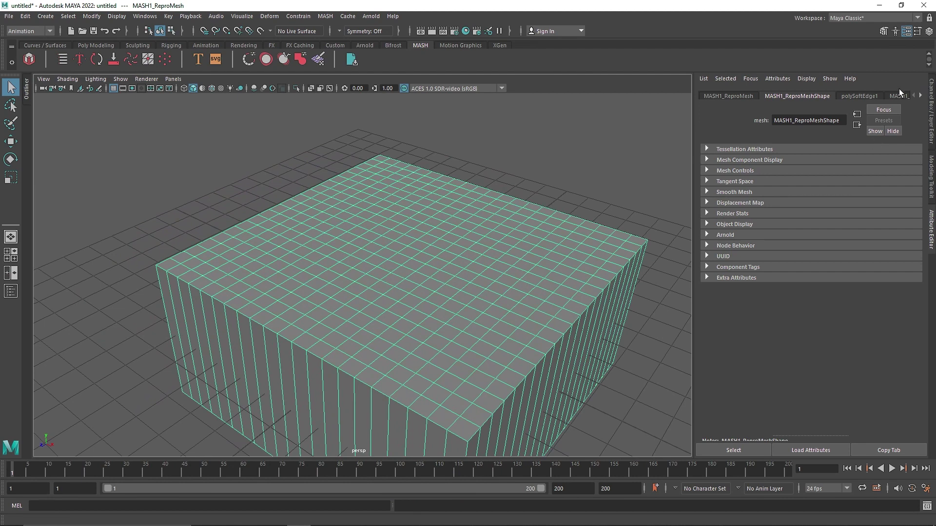
pyautogui.click(899, 95)
pyautogui.scroll(-3, 819, 93)
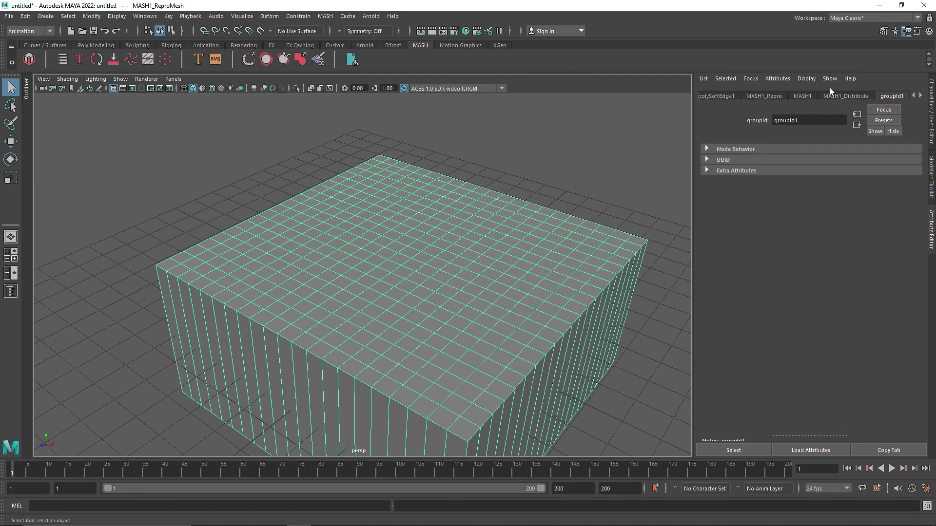
pyautogui.click(828, 96)
pyautogui.click(795, 95)
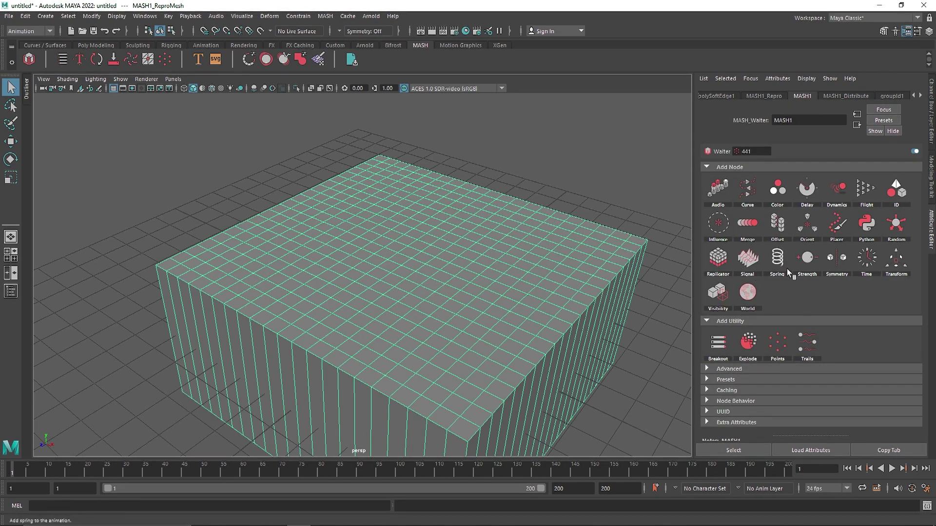
pyautogui.click(739, 262)
# Step: Examine the Signal node's effect on the columns and its position, rotation and scale settings
pyautogui.keyDown('alt'); pyautogui.moveTo(503, 245); pyautogui.dragTo(454, 249, button='middle'); pyautogui.keyUp('alt')
pyautogui.keyDown('alt'); pyautogui.moveTo(427, 244); pyautogui.dragTo(394, 250); pyautogui.keyUp('alt')
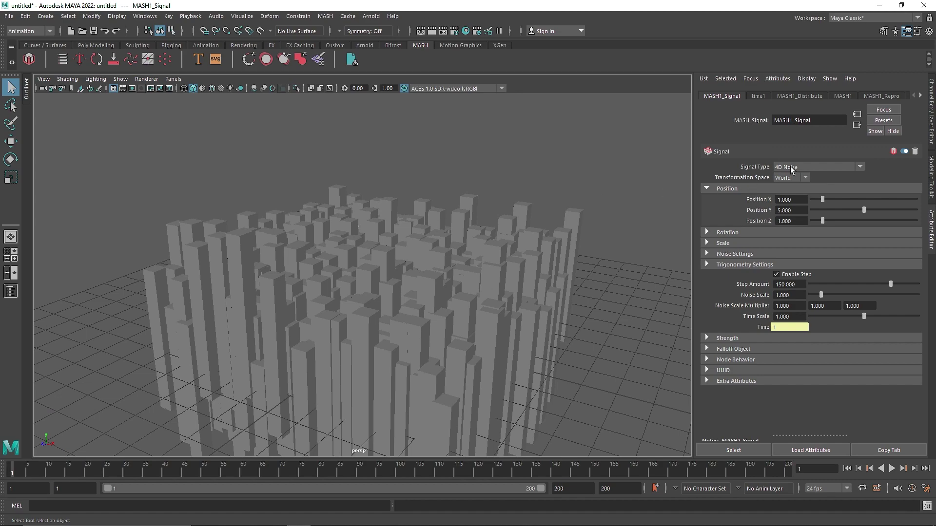
pyautogui.keyDown('alt'); pyautogui.moveTo(296, 258); pyautogui.dragTo(297, 292); pyautogui.keyUp('alt')
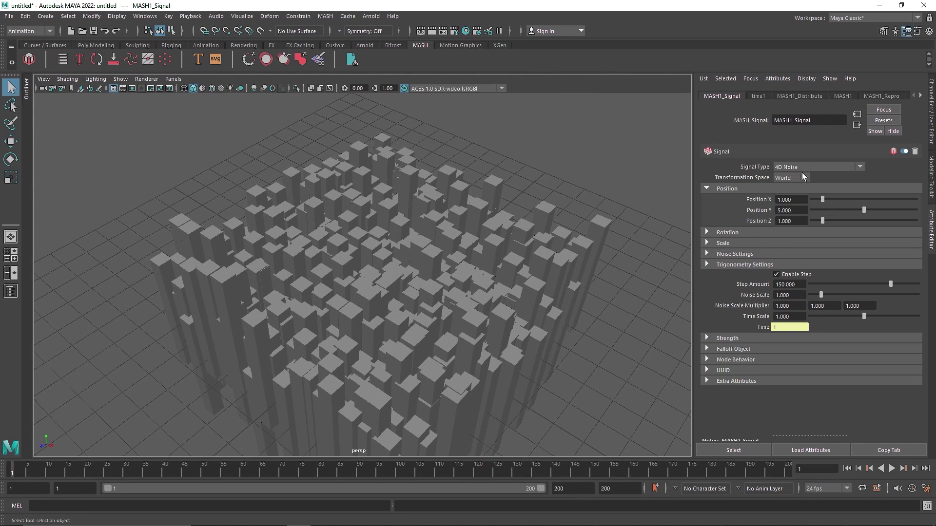
pyautogui.click(799, 200)
pyautogui.press('Tab')
pyautogui.press('Tab')
pyautogui.click(759, 232)
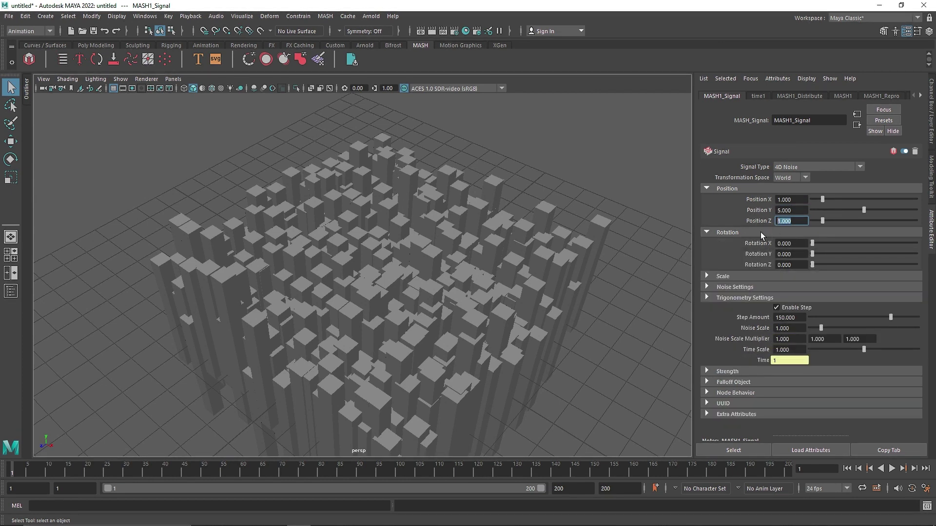
pyautogui.click(760, 232)
pyautogui.click(746, 243)
pyautogui.click(750, 243)
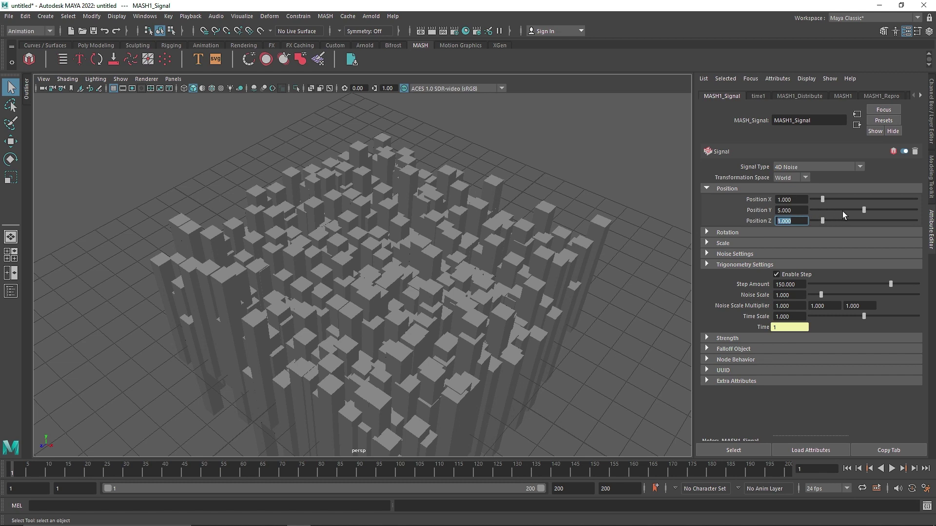
# Step: Set the Signal node's Position X and Position Z to 0 and Position Y to 4
pyautogui.moveTo(822, 200); pyautogui.dragTo(778, 201)
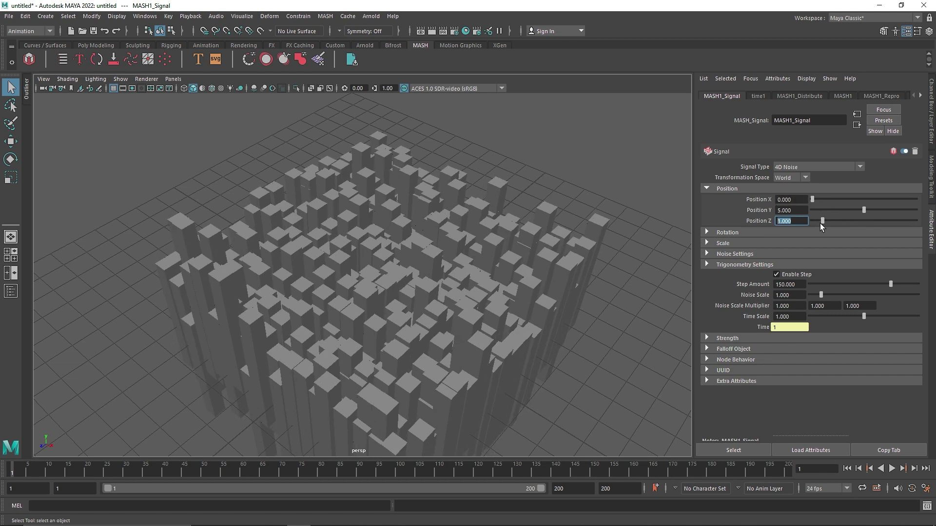
pyautogui.moveTo(822, 224); pyautogui.dragTo(783, 223)
pyautogui.keyDown('alt'); pyautogui.moveTo(554, 270); pyautogui.dragTo(666, 257, button='right'); pyautogui.keyUp('alt')
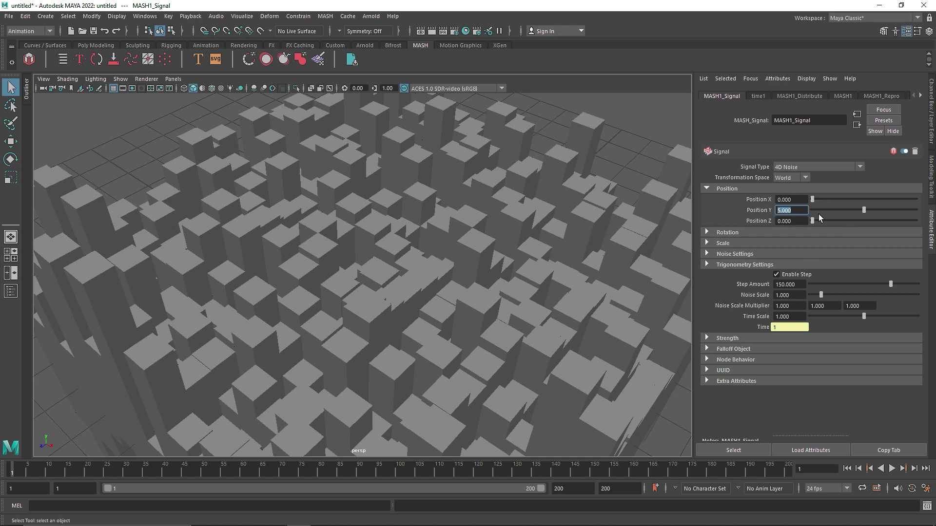
pyautogui.write('4')
pyautogui.press('Return')
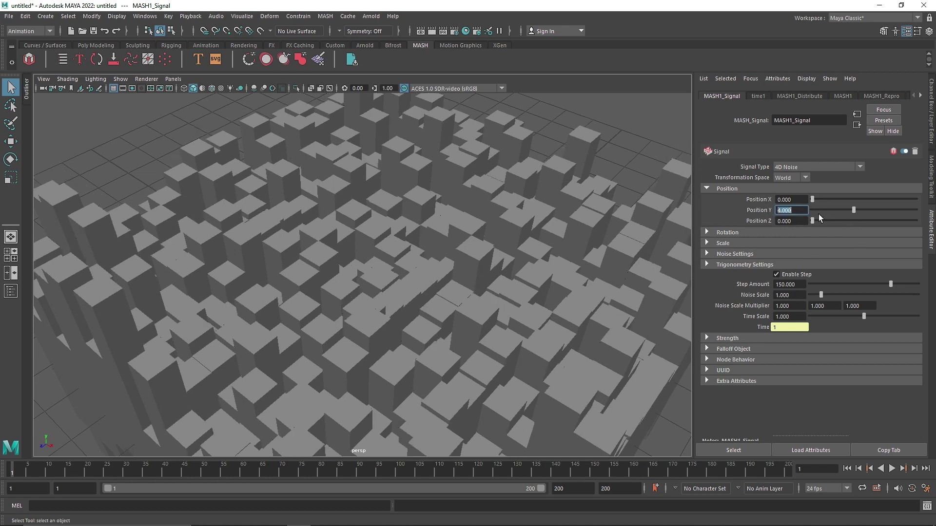
# Step: Lower the Signal node's Step Amount to about 23 and set Noise Scale to 0.03
pyautogui.keyDown('alt'); pyautogui.moveTo(302, 356); pyautogui.dragTo(331, 354); pyautogui.keyUp('alt')
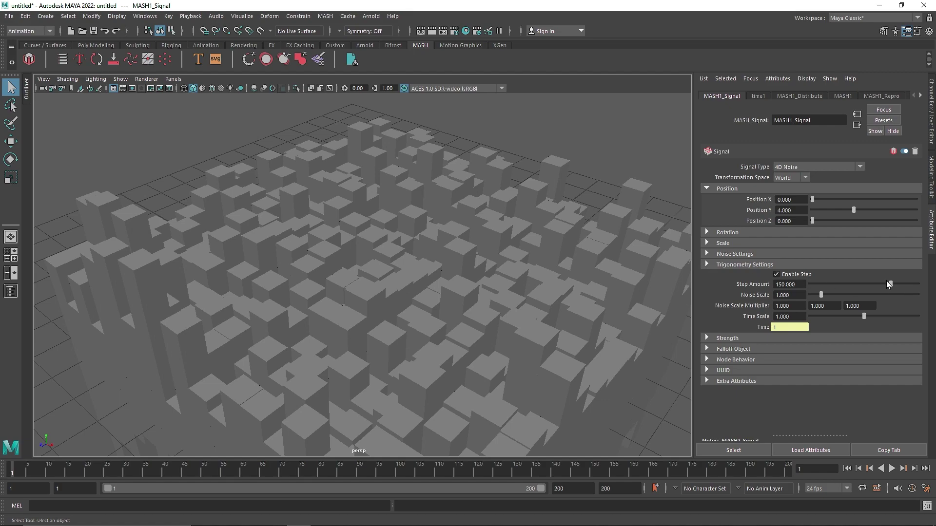
pyautogui.moveTo(886, 281); pyautogui.dragTo(810, 296)
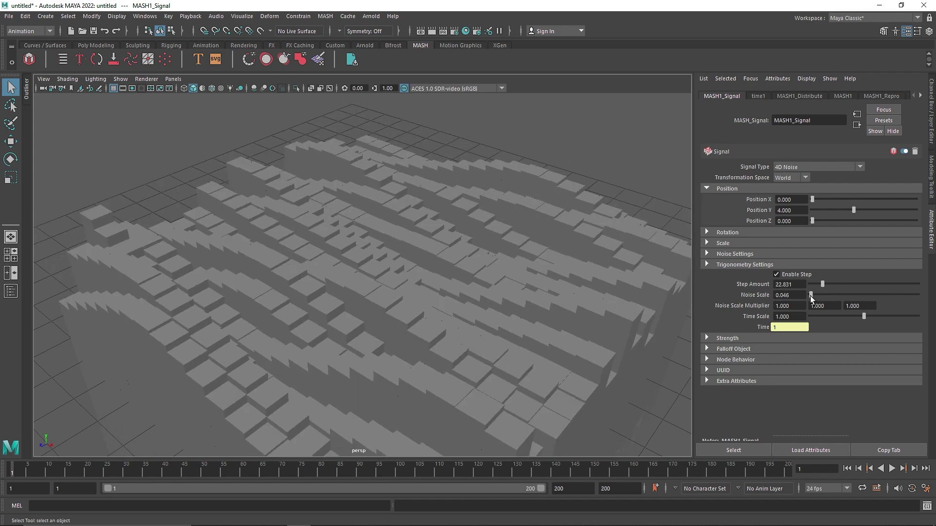
pyautogui.click(790, 296)
pyautogui.write('.03')
pyautogui.press('Return')
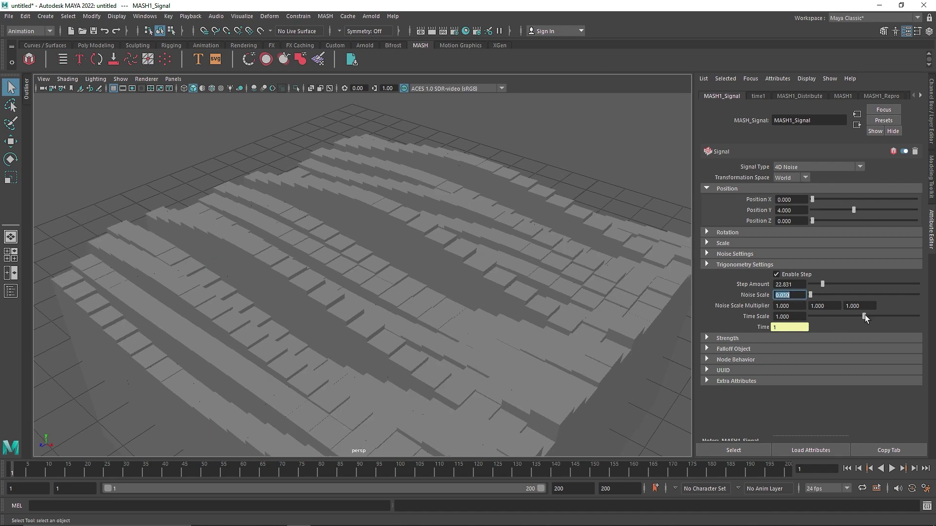
# Step: Reduce the Signal node's Time Scale to about 0.88 and set Step Amount to 20
pyautogui.moveTo(865, 316)
pyautogui.mouseDown()
pyautogui.moveTo(829, 318)
pyautogui.moveTo(855, 319)
pyautogui.mouseUp()
pyautogui.moveTo(825, 284); pyautogui.dragTo(832, 285)
pyautogui.doubleClick(789, 284)
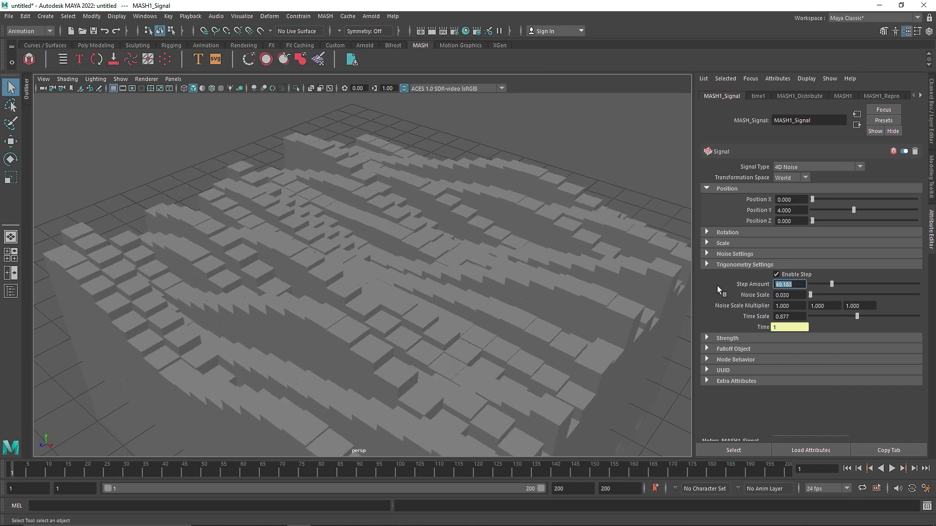
pyautogui.write('20')
pyautogui.press('Return')
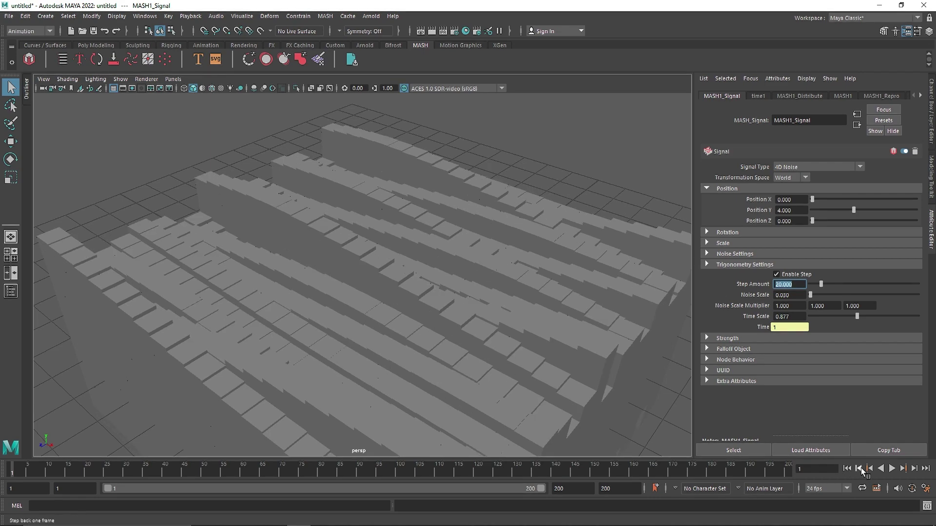
# Step: Play the animation and set the Signal node's Time Scale to 1 after trying the maximum of 2
pyautogui.hotkey('alt', 'v')
pyautogui.moveTo(857, 316); pyautogui.dragTo(929, 319)
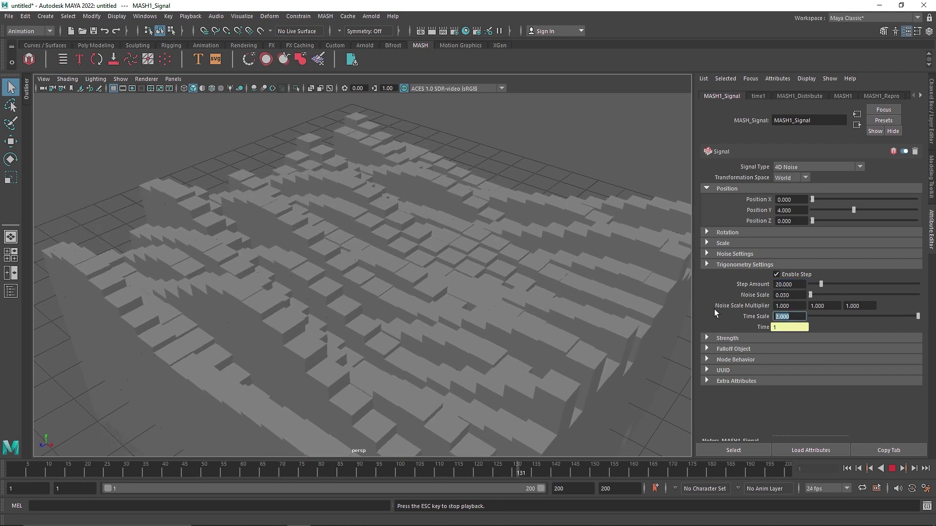
pyautogui.write('1')
pyautogui.press('Return')
# Step: Try Step Amount values of 40 and 50 on the Signal node during playback
pyautogui.moveTo(800, 285); pyautogui.dragTo(723, 283)
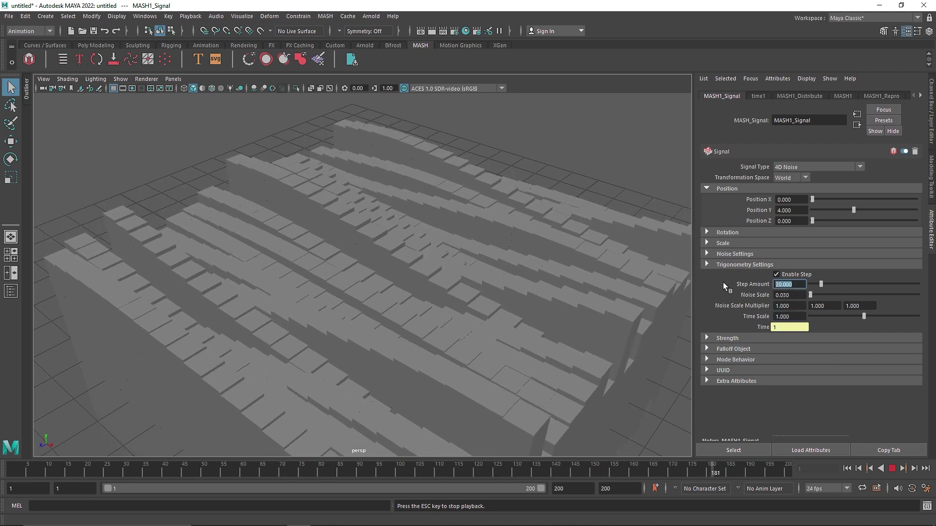
pyautogui.write('40')
pyautogui.press('Return')
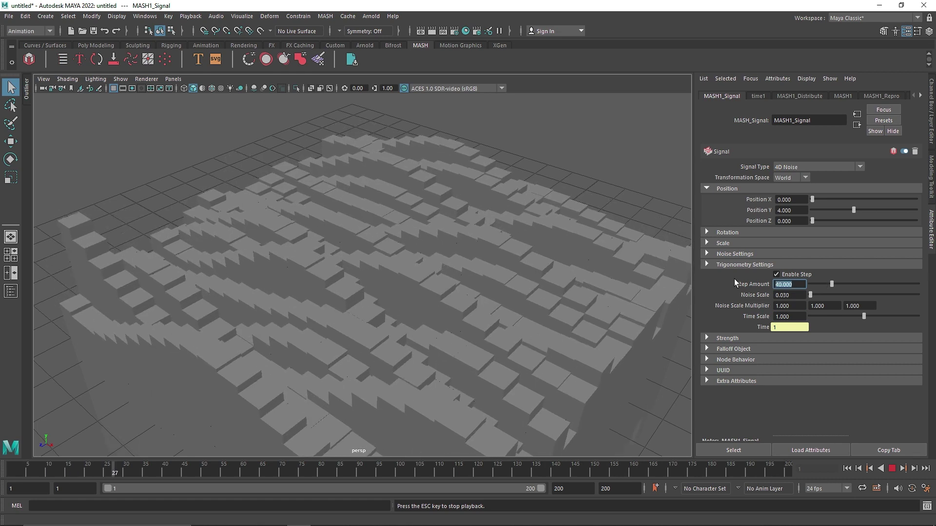
pyautogui.write('50')
pyautogui.press('Return')
# Step: Set the Signal node's Position Y to 2
pyautogui.moveTo(829, 210); pyautogui.dragTo(826, 208)
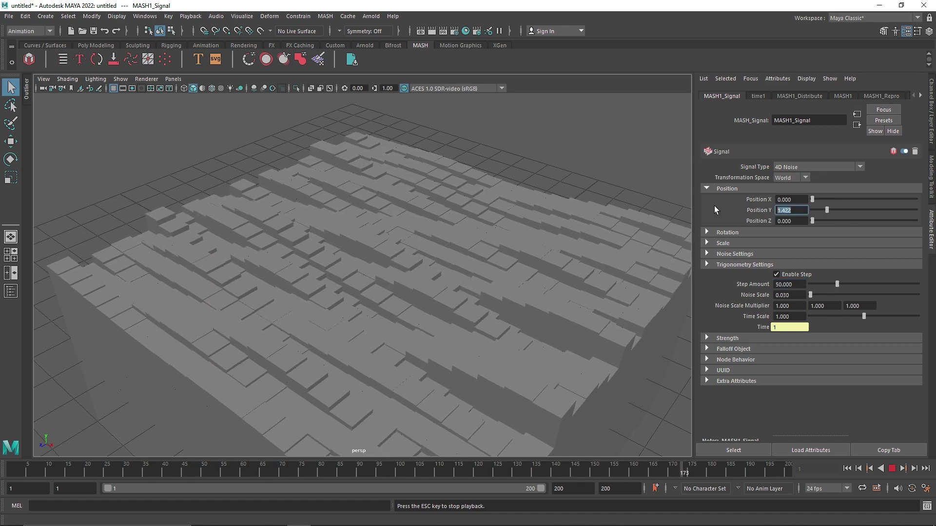
pyautogui.write('2')
pyautogui.press('Return')
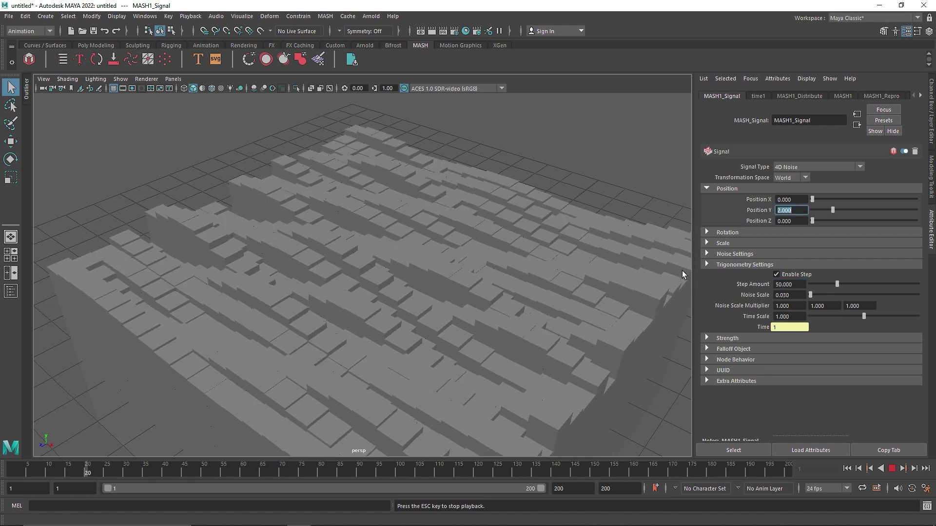
# Step: Adjust the Signal node's Step Amount to about 75 and set Time Scale to 0.5
pyautogui.moveTo(837, 284); pyautogui.dragTo(827, 284)
pyautogui.moveTo(880, 316); pyautogui.dragTo(851, 316)
pyautogui.moveTo(828, 285); pyautogui.dragTo(870, 315)
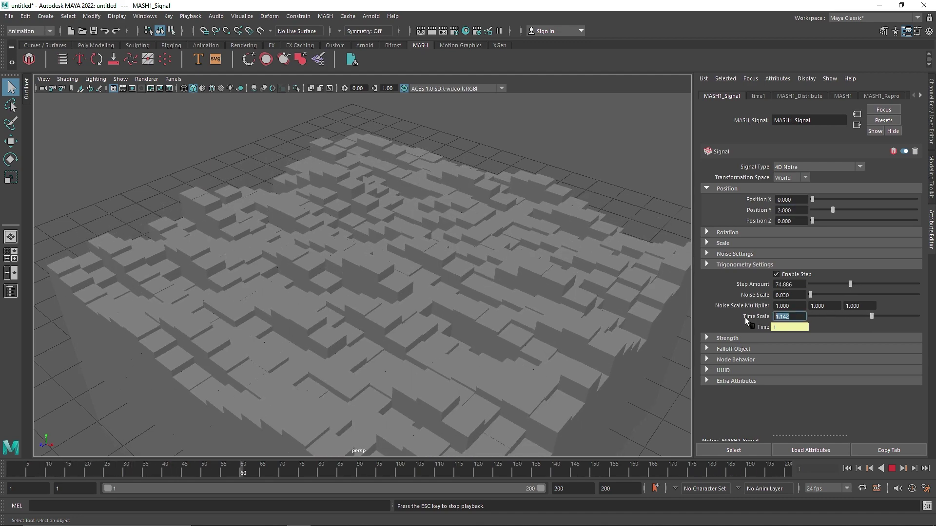
pyautogui.write('0.5')
pyautogui.press('Return')
# Step: Raise the Signal node's Step Amount to about 111 and set Time Scale to 2
pyautogui.moveTo(850, 284); pyautogui.dragTo(870, 284)
pyautogui.moveTo(837, 317); pyautogui.dragTo(866, 315)
pyautogui.moveTo(804, 316); pyautogui.dragTo(754, 319)
pyautogui.write('2')
pyautogui.press('Return')
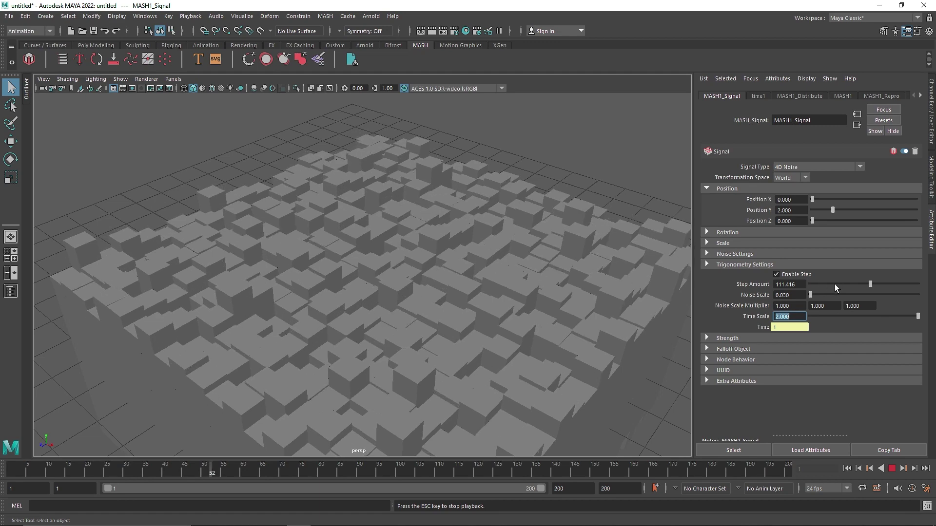
# Step: Try Step Amount values of 20 and 25 on the Signal node, keeping Position Y at 2
pyautogui.moveTo(835, 285); pyautogui.dragTo(768, 283)
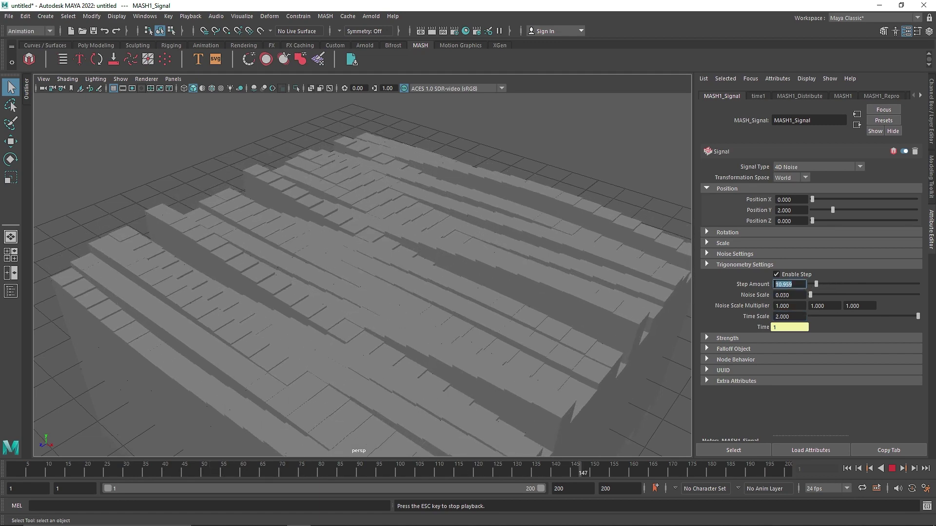
pyautogui.write('20')
pyautogui.press('Return')
pyautogui.write('25')
pyautogui.press('Return')
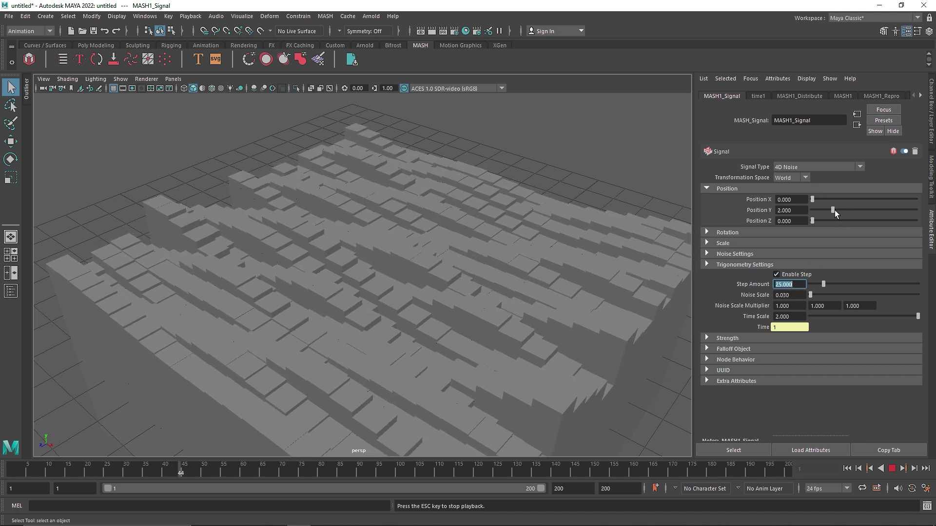
pyautogui.moveTo(832, 212)
pyautogui.mouseDown()
pyautogui.moveTo(910, 209)
pyautogui.moveTo(835, 211)
pyautogui.mouseUp()
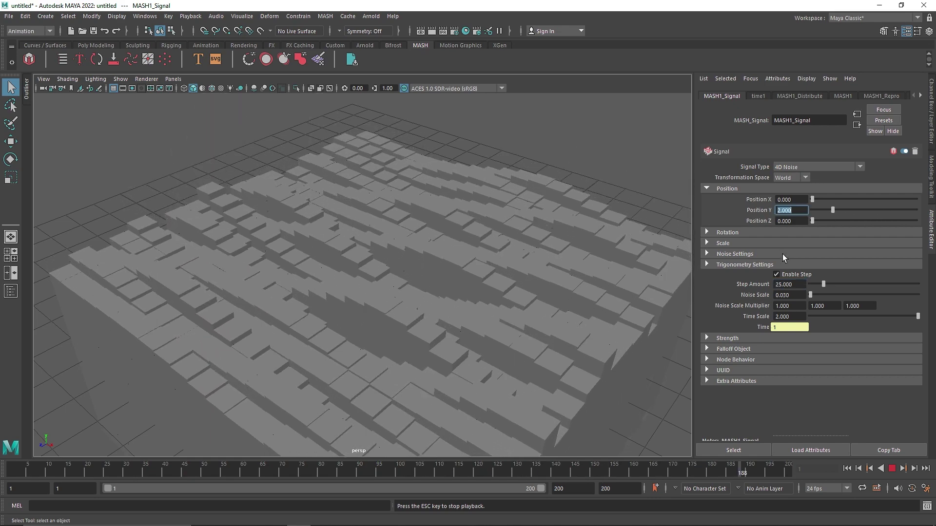
# Step: Set the Signal node's Noise Scale to 0.04 and Step Amount to 10
pyautogui.moveTo(795, 295); pyautogui.dragTo(766, 292)
pyautogui.write('.04')
pyautogui.press('Return')
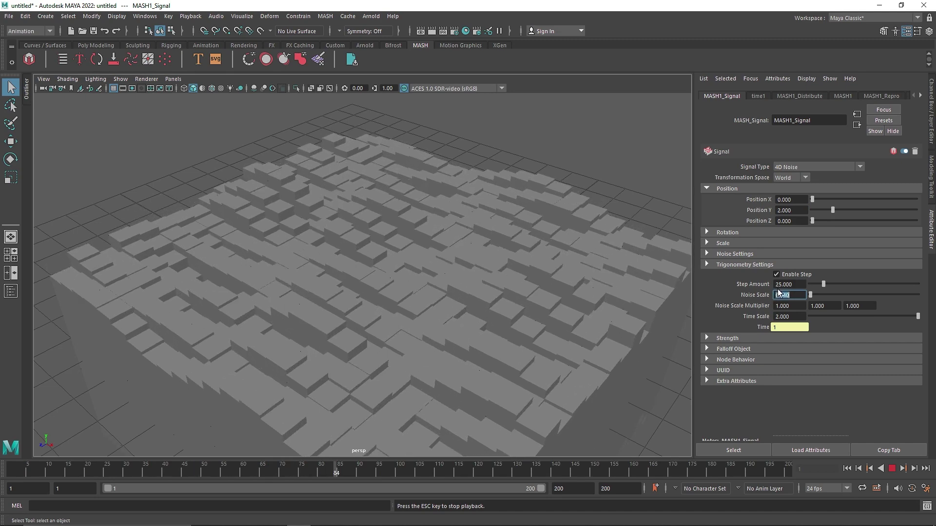
pyautogui.moveTo(822, 283); pyautogui.dragTo(811, 288)
pyautogui.click(789, 284)
pyautogui.write('10')
pyautogui.press('Return')
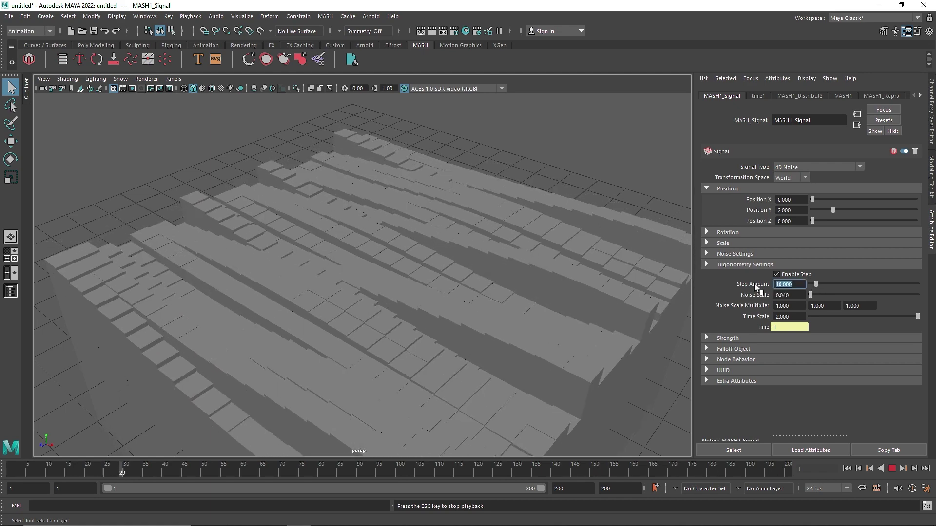
# Step: Increase the Signal node's Noise Scale to 0.06
pyautogui.click(785, 295)
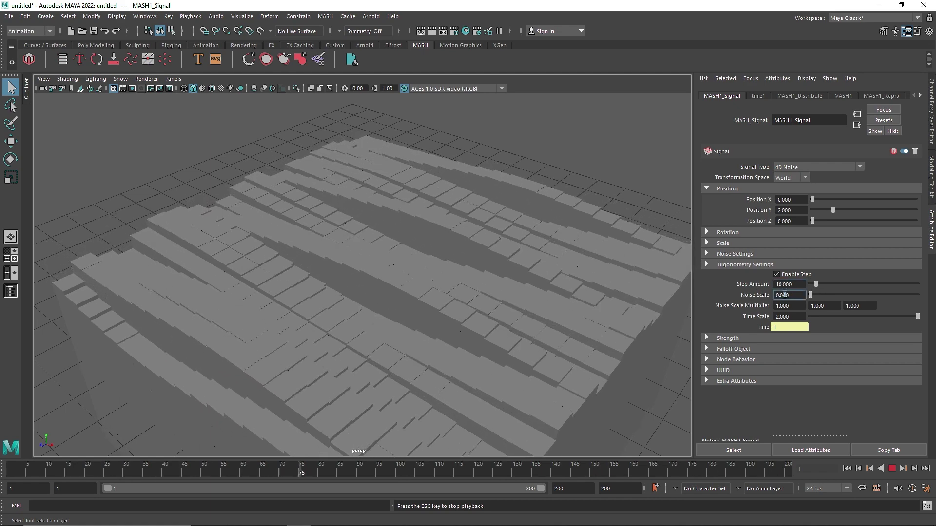
pyautogui.write('6')
pyautogui.press('Return')
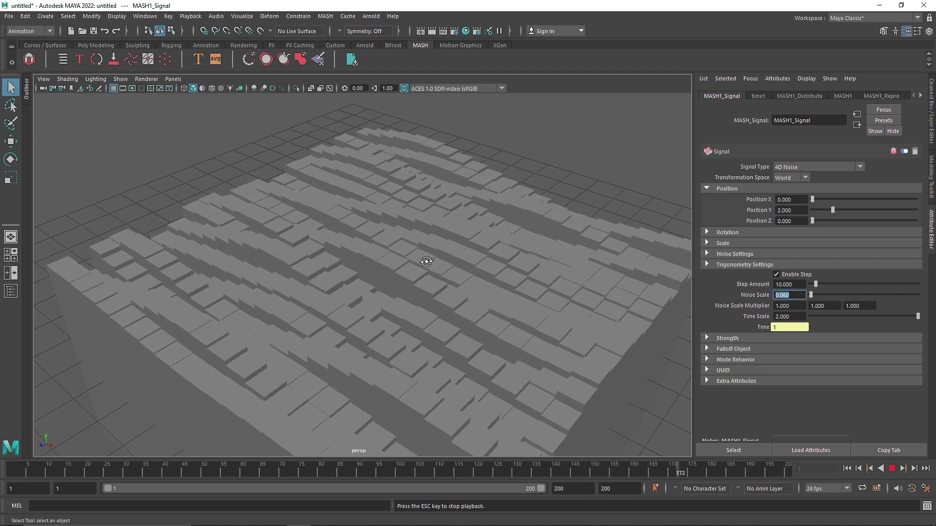
# Step: Display wireframe on shaded over the animated columns and stop the playback
pyautogui.moveTo(419, 262)
pyautogui.keyDown('alt'); pyautogui.mouseDown()
pyautogui.moveTo(388, 261)
pyautogui.moveTo(420, 280)
pyautogui.mouseUp(); pyautogui.keyUp('alt')
pyautogui.keyDown('alt'); pyautogui.moveTo(420, 280); pyautogui.dragTo(351, 298, button='right'); pyautogui.keyUp('alt')
pyautogui.keyDown('alt'); pyautogui.moveTo(351, 299); pyautogui.dragTo(437, 302); pyautogui.keyUp('alt')
pyautogui.keyDown('alt'); pyautogui.moveTo(436, 303); pyautogui.dragTo(480, 322, button='right'); pyautogui.keyUp('alt')
pyautogui.keyDown('alt'); pyautogui.moveTo(480, 322); pyautogui.dragTo(447, 307); pyautogui.keyUp('alt')
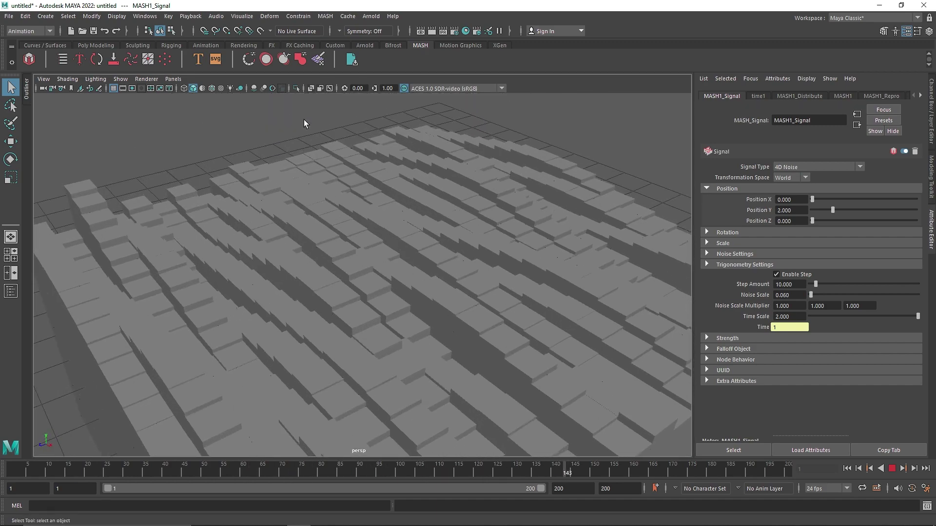
pyautogui.click(211, 88)
pyautogui.keyDown('alt'); pyautogui.moveTo(338, 214); pyautogui.dragTo(385, 221); pyautogui.keyUp('alt')
pyautogui.keyDown('alt'); pyautogui.moveTo(385, 221); pyautogui.dragTo(509, 269, button='right'); pyautogui.keyUp('alt')
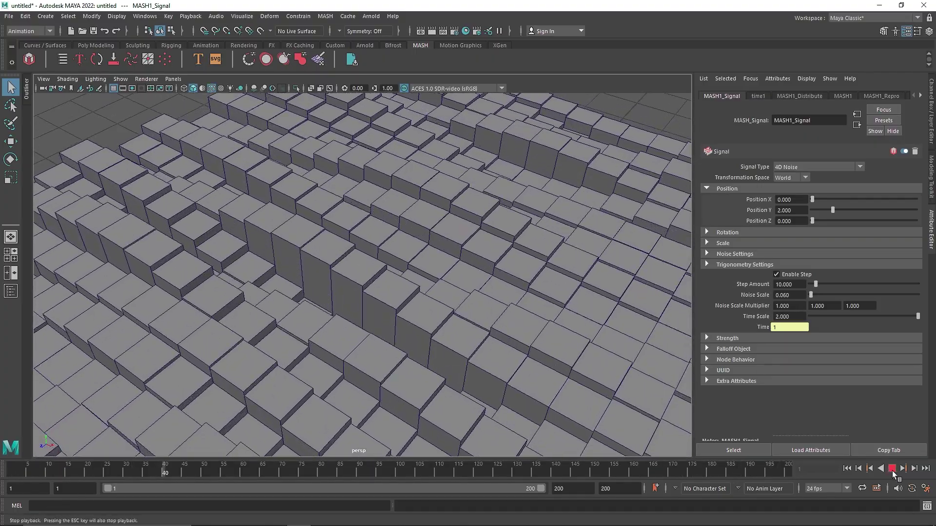
pyautogui.click(892, 471)
# Step: Create a polygon sphere and move it up above the columns to a Translate Y of about 7.8
pyautogui.keyDown('alt'); pyautogui.moveTo(439, 302); pyautogui.dragTo(384, 307, button='right'); pyautogui.keyUp('alt')
pyautogui.keyDown('alt'); pyautogui.moveTo(385, 307); pyautogui.dragTo(486, 300); pyautogui.keyUp('alt')
pyautogui.keyDown('alt'); pyautogui.moveTo(486, 300); pyautogui.dragTo(288, 317, button='right'); pyautogui.keyUp('alt')
pyautogui.keyDown('alt'); pyautogui.moveTo(288, 318); pyautogui.dragTo(332, 336); pyautogui.keyUp('alt')
pyautogui.click(91, 46)
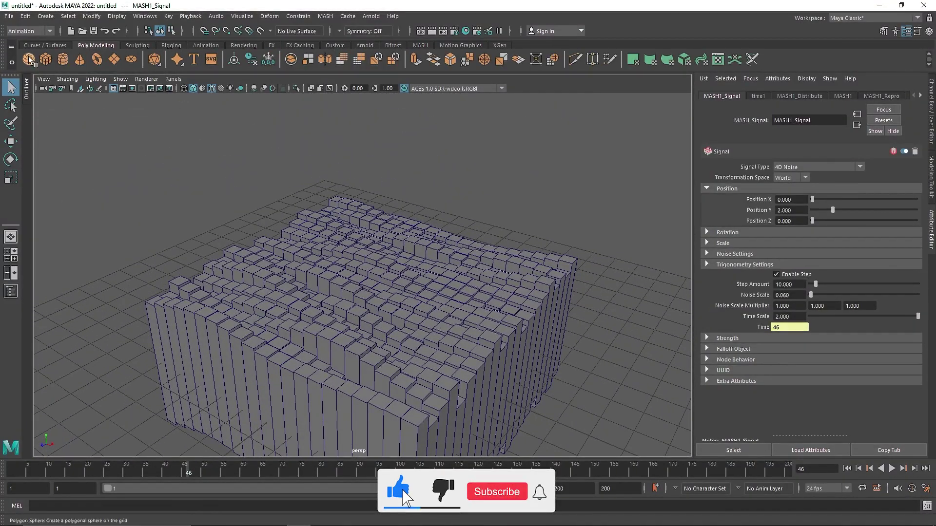
pyautogui.click(417, 325)
pyautogui.press('w')
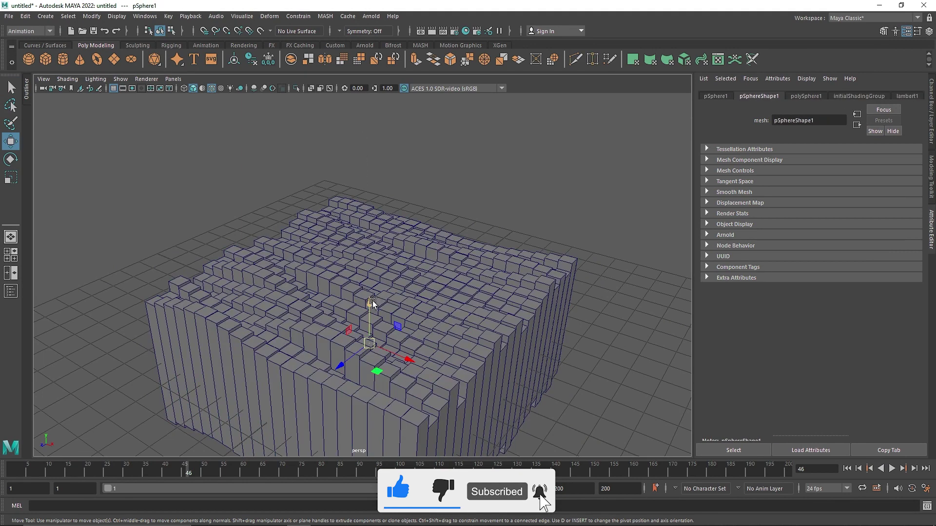
pyautogui.moveTo(372, 300); pyautogui.dragTo(387, 245)
pyautogui.hotkey('ctrl', 'a')
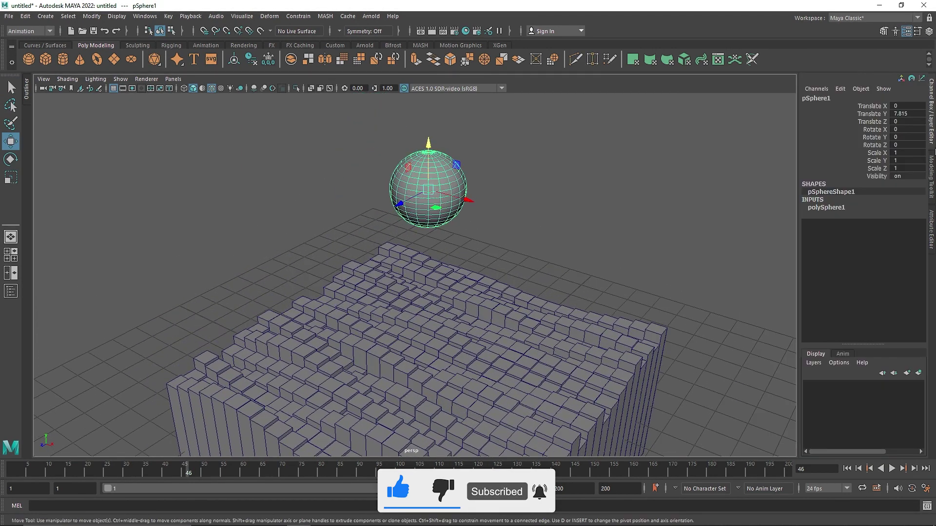
# Step: Set the polygon sphere's radius to 0.2
pyautogui.click(829, 208)
pyautogui.click(907, 215)
pyautogui.write('0.2')
pyautogui.press('Return')
pyautogui.click(478, 171)
pyautogui.moveTo(466, 173); pyautogui.dragTo(428, 89)
pyautogui.scroll(2, 428, 219)
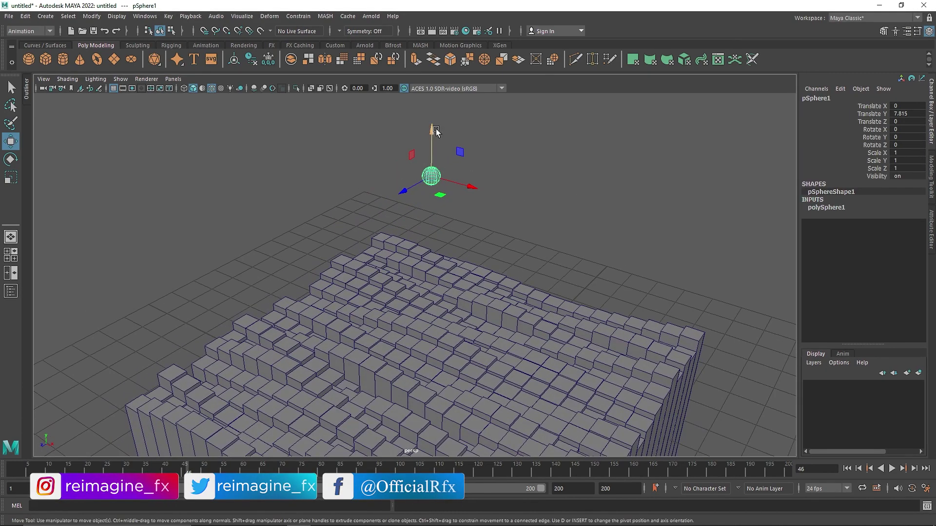
# Step: Create a MASH network from the small sphere and show the Outliner
pyautogui.click(416, 46)
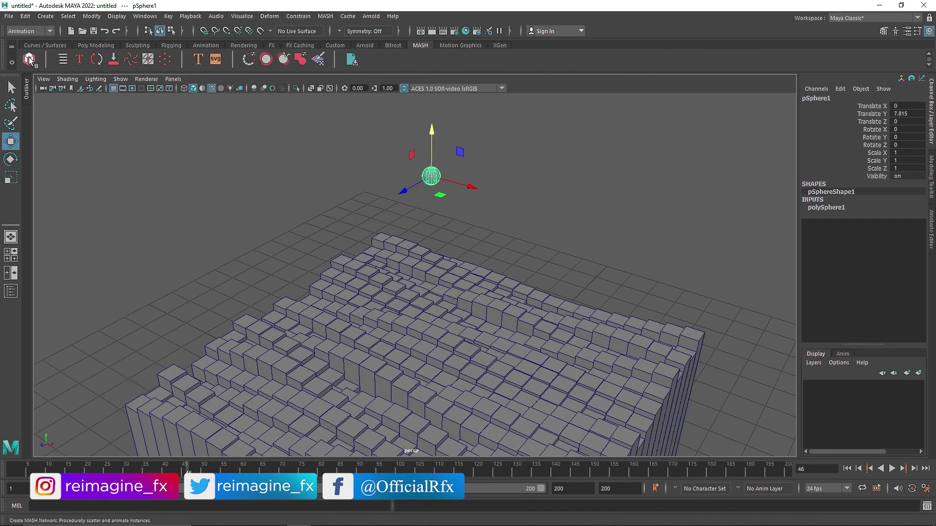
pyautogui.click(29, 59)
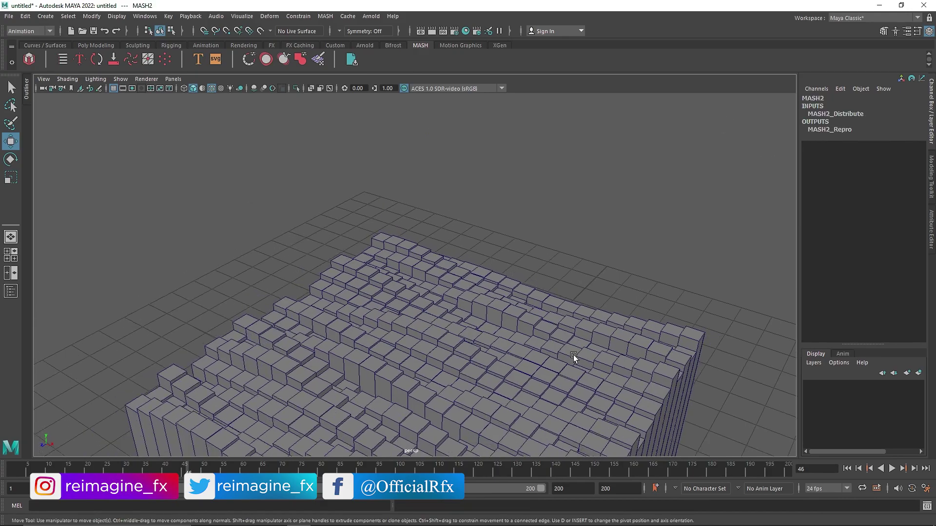
pyautogui.keyDown('alt'); pyautogui.moveTo(569, 360); pyautogui.dragTo(575, 385); pyautogui.keyUp('alt')
pyautogui.click(27, 90)
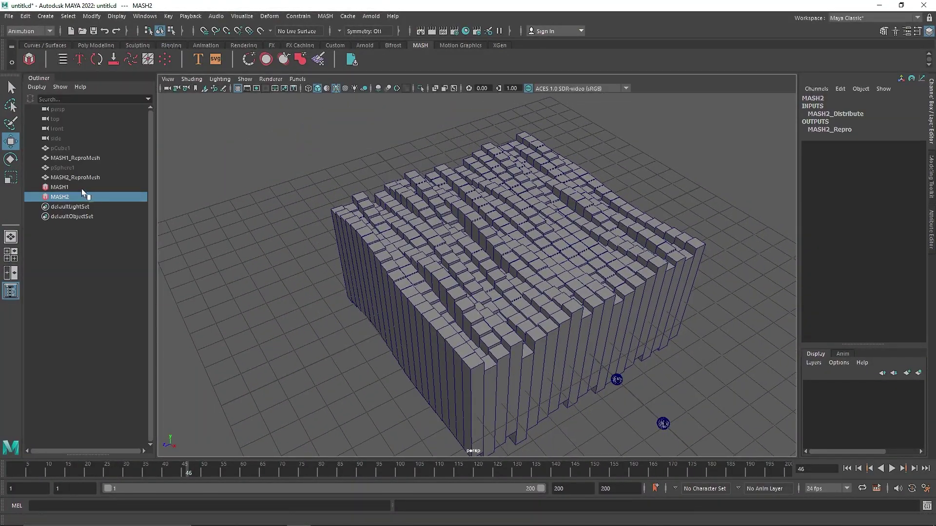
pyautogui.keyDown('alt'); pyautogui.moveTo(282, 234); pyautogui.dragTo(312, 255); pyautogui.keyUp('alt')
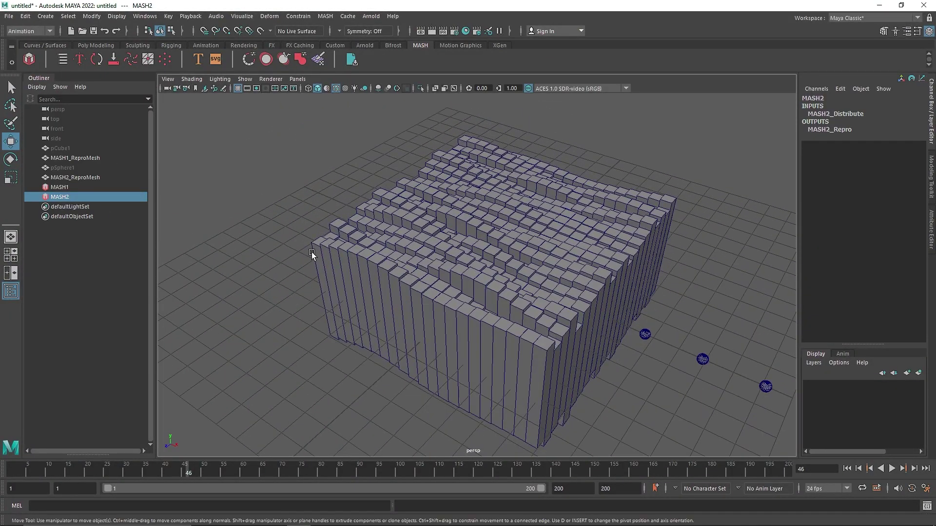
# Step: Set the sphere network's distribution type to Grid in its Distribute node
pyautogui.hotkey('ctrl', 'a')
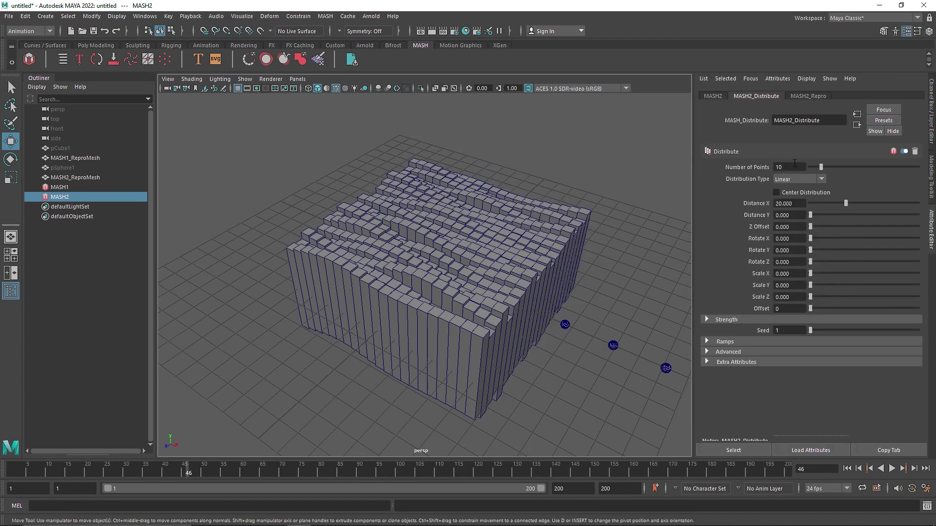
pyautogui.click(797, 179)
pyautogui.click(798, 237)
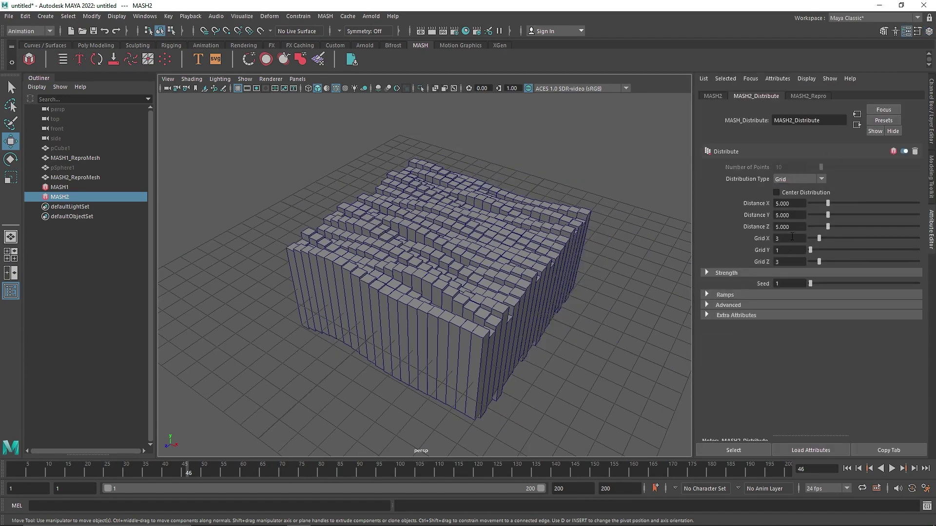
# Step: Examine where the sphere grid sits inside the columns using temporary X-ray shading
pyautogui.keyDown('alt'); pyautogui.moveTo(491, 338); pyautogui.dragTo(450, 144); pyautogui.keyUp('alt')
pyautogui.click(435, 88)
pyautogui.keyDown('alt'); pyautogui.moveTo(458, 220); pyautogui.dragTo(457, 297); pyautogui.keyUp('alt')
pyautogui.keyDown('alt'); pyautogui.moveTo(457, 298); pyautogui.dragTo(496, 309, button='right'); pyautogui.keyUp('alt')
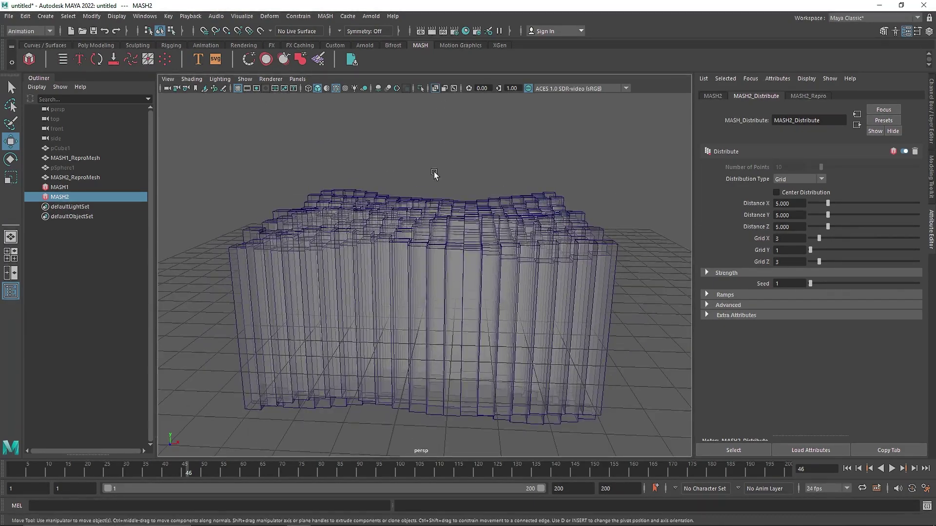
pyautogui.click(436, 88)
pyautogui.keyDown('alt'); pyautogui.moveTo(512, 225); pyautogui.dragTo(601, 234); pyautogui.keyUp('alt')
# Step: Add an Offset node to the sphere network and set its Y Offset Position to 8
pyautogui.click(715, 96)
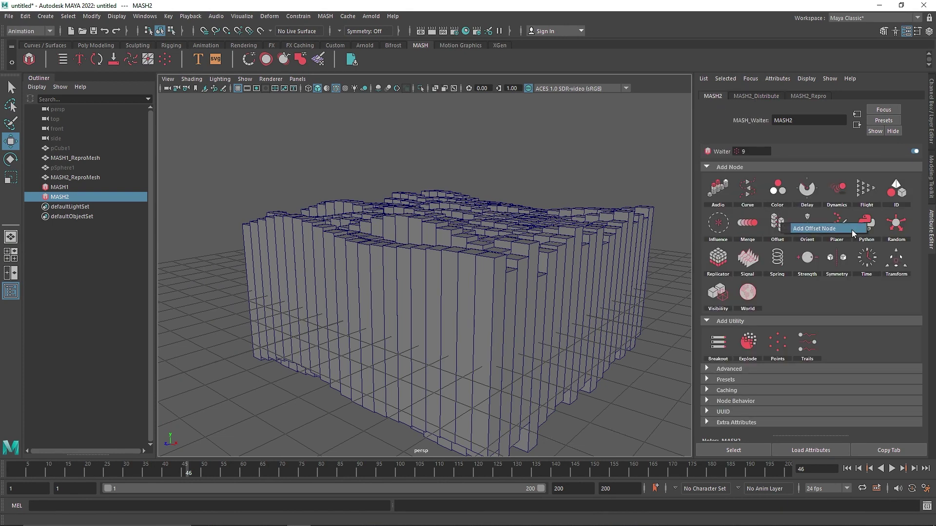
pyautogui.click(777, 222)
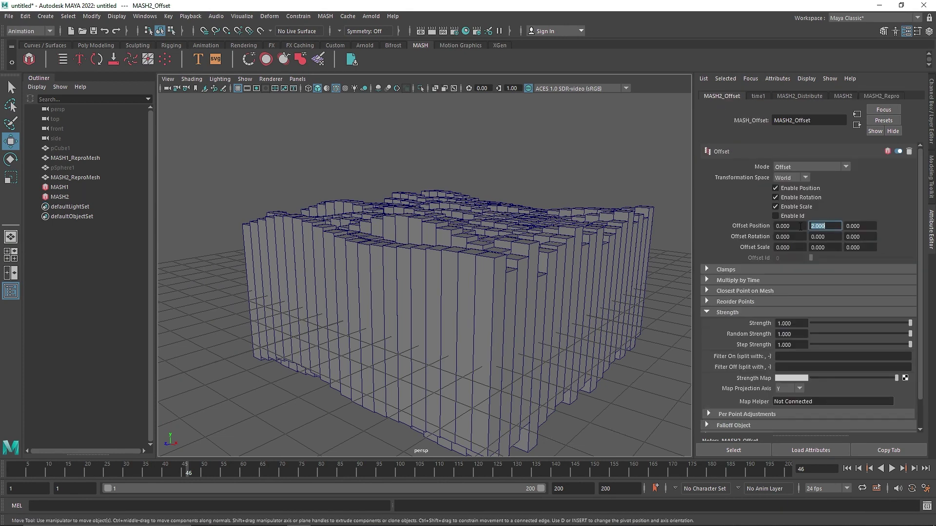
pyautogui.write('5')
pyautogui.press('Return')
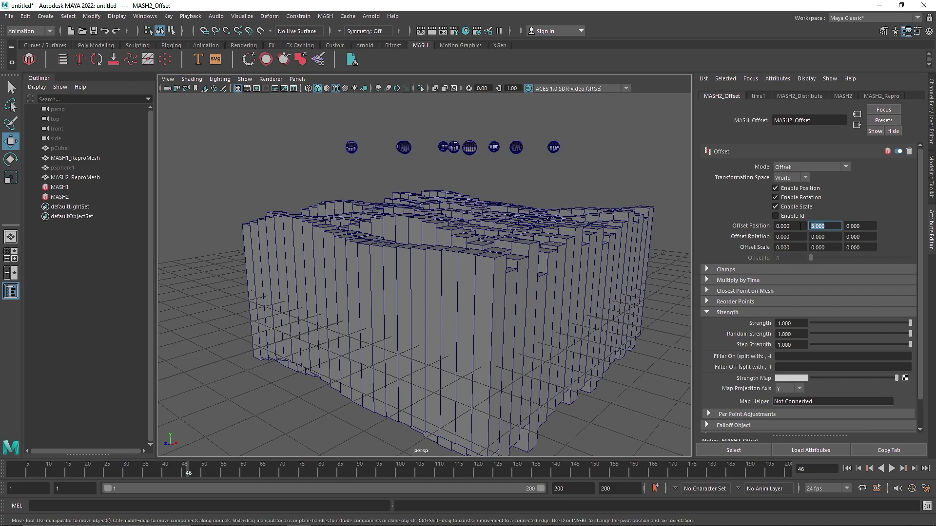
pyautogui.write('8')
pyautogui.press('Return')
# Step: Set the sphere grid's Distance X and Distance Z to 3 in the Distribute node
pyautogui.scroll(-5, 477, 217)
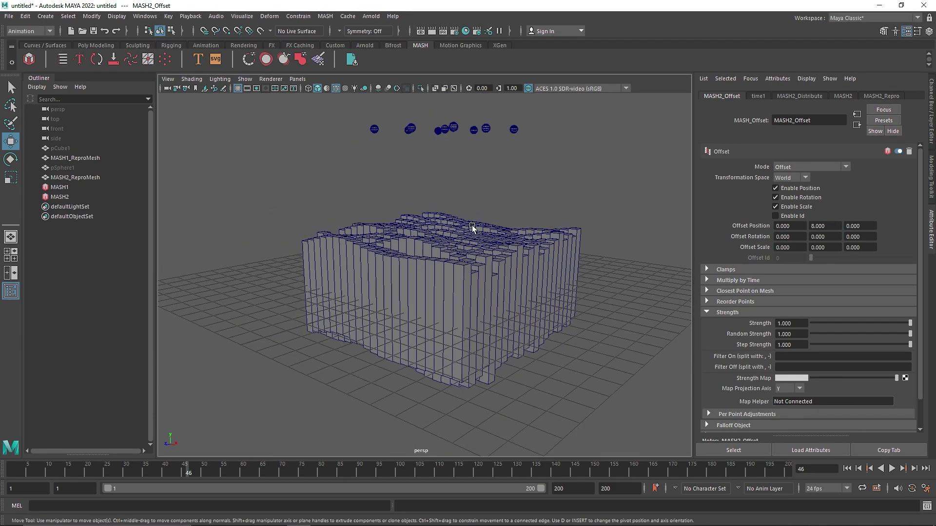
pyautogui.keyDown('alt'); pyautogui.moveTo(489, 270); pyautogui.dragTo(503, 299); pyautogui.keyUp('alt')
pyautogui.keyDown('alt'); pyautogui.moveTo(504, 299); pyautogui.dragTo(585, 268, button='right'); pyautogui.keyUp('alt')
pyautogui.keyDown('alt'); pyautogui.moveTo(692, 239); pyautogui.dragTo(667, 288, button='middle'); pyautogui.keyUp('alt')
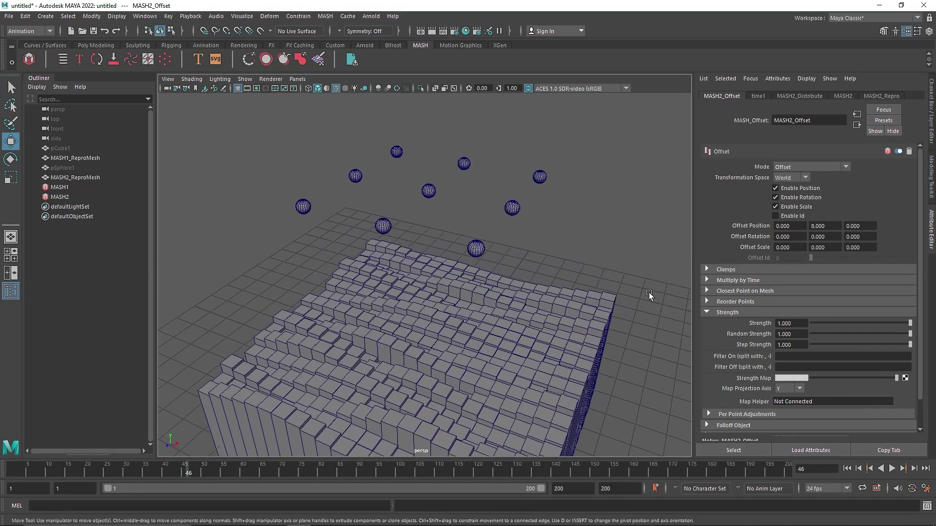
pyautogui.click(811, 96)
pyautogui.click(789, 204)
pyautogui.write('3')
pyautogui.moveTo(793, 227); pyautogui.dragTo(761, 227)
pyautogui.write('3')
pyautogui.click(791, 216)
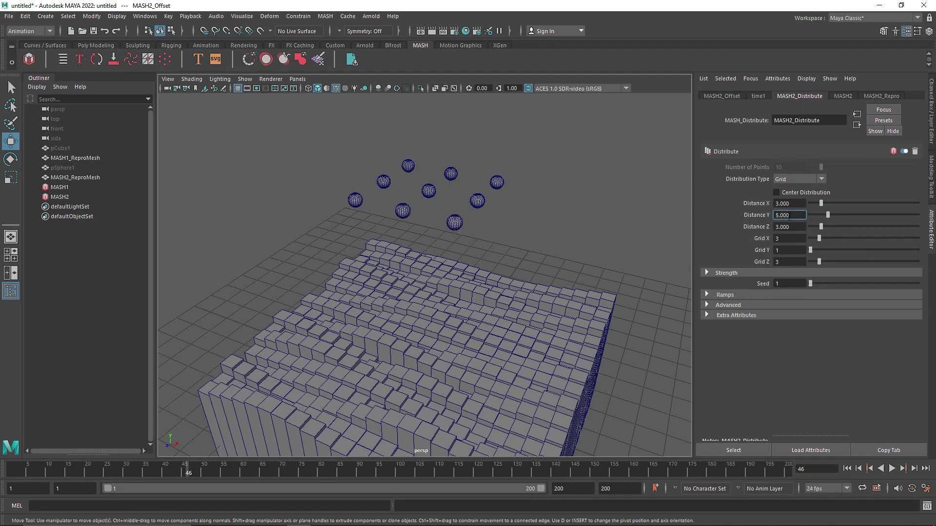
pyautogui.click(795, 225)
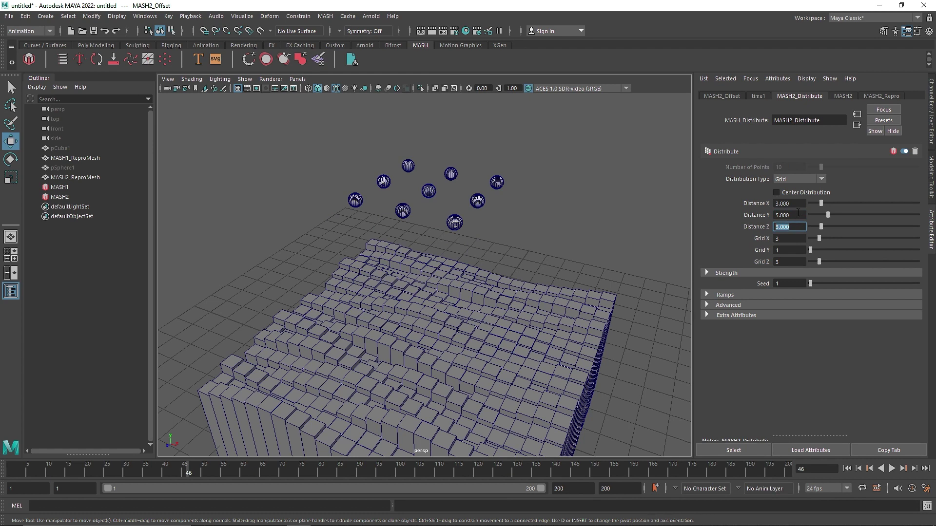
# Step: Set the sphere grid's Grid Y count to 2 in the Distribute node
pyautogui.click(841, 97)
pyautogui.click(805, 97)
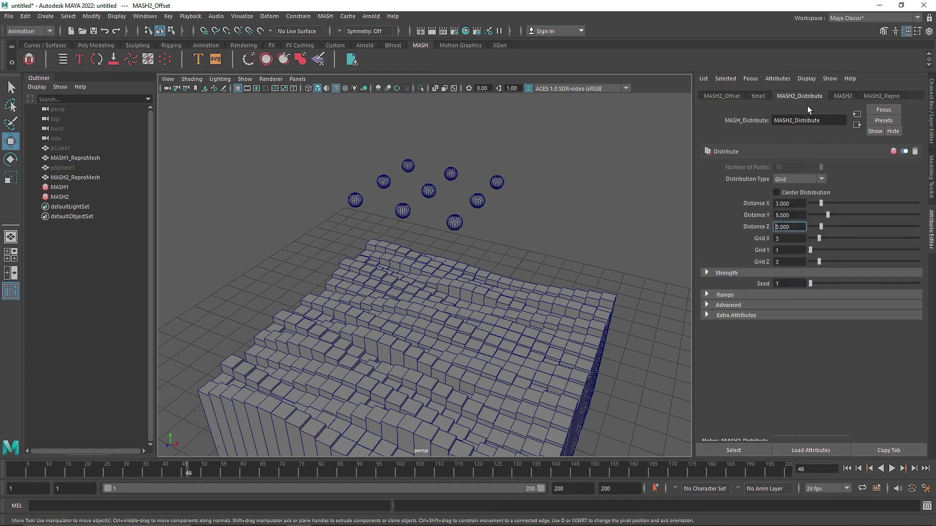
pyautogui.click(784, 249)
pyautogui.write('2')
pyautogui.click(791, 238)
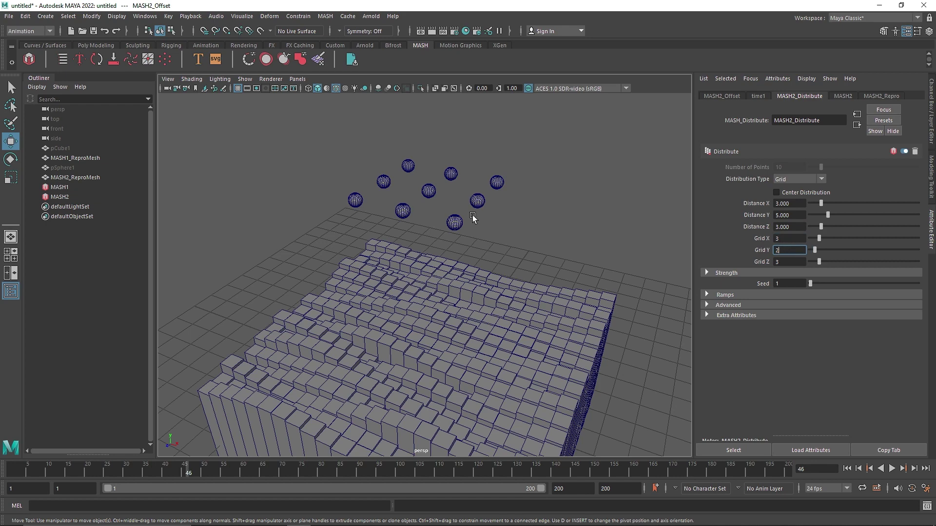
pyautogui.click(796, 249)
# Step: Tighten the sphere grid by setting Distance X and Z to 2 and Distance Y to 0.5
pyautogui.moveTo(828, 215); pyautogui.dragTo(813, 215)
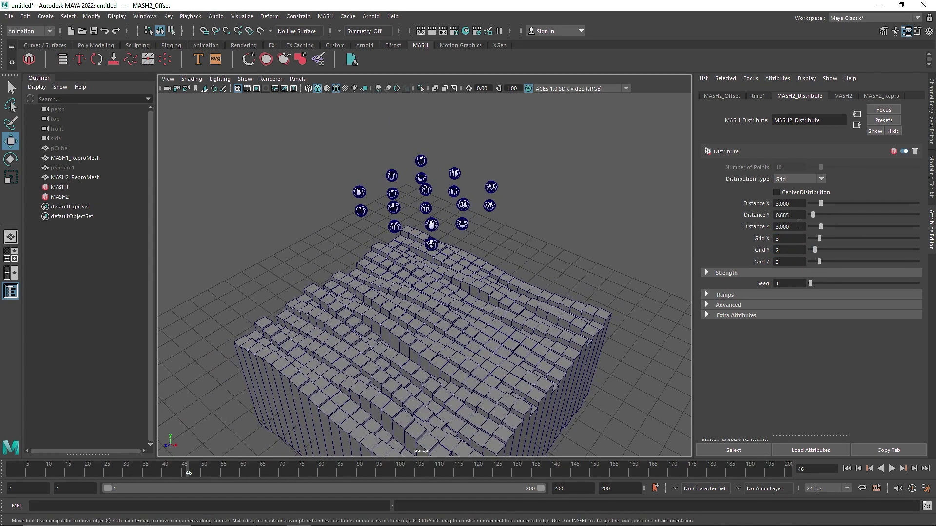
pyautogui.click(787, 215)
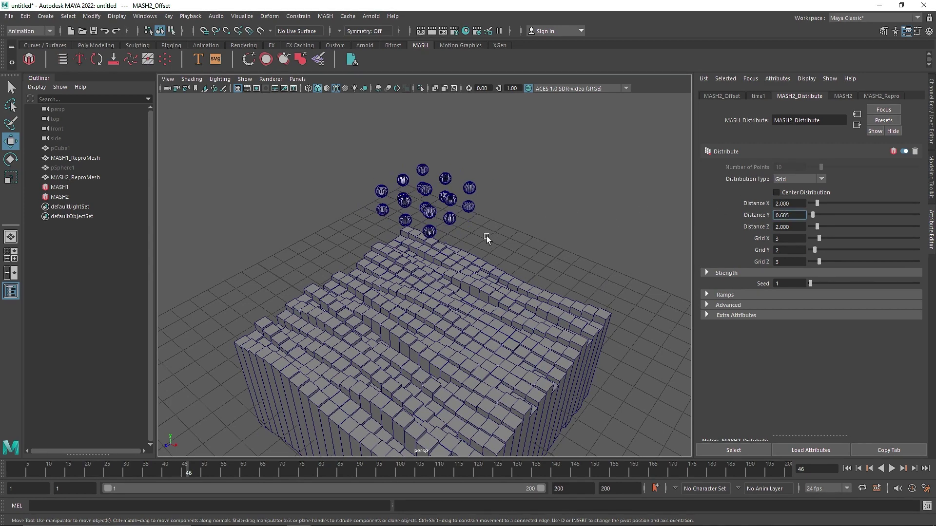
pyautogui.keyDown('alt'); pyautogui.moveTo(485, 234); pyautogui.dragTo(546, 234); pyautogui.keyUp('alt')
pyautogui.click(801, 215)
pyautogui.write('0.5')
pyautogui.press('Return')
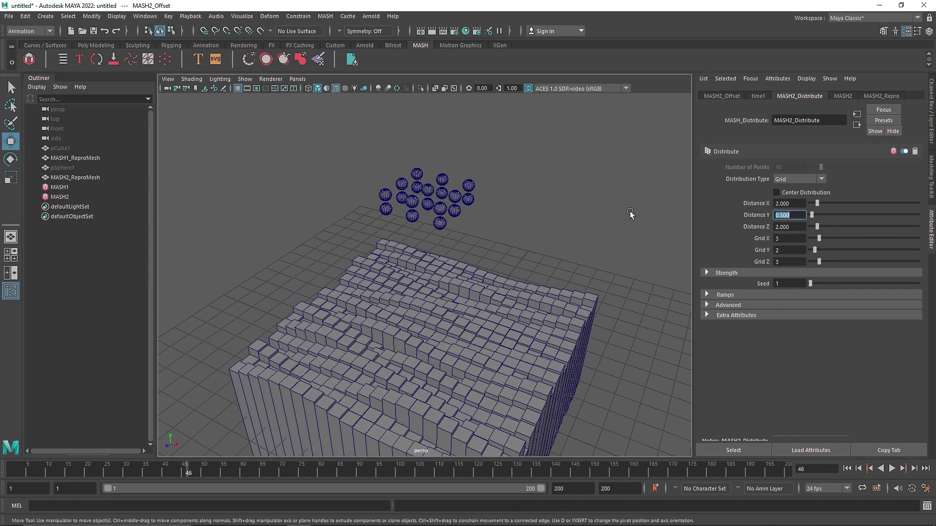
# Step: Examine the two-layer sphere grid above the columns from several angles and distances
pyautogui.keyDown('alt'); pyautogui.moveTo(470, 195); pyautogui.dragTo(387, 192); pyautogui.keyUp('alt')
pyautogui.keyDown('alt'); pyautogui.moveTo(387, 192); pyautogui.dragTo(558, 198, button='right'); pyautogui.keyUp('alt')
pyautogui.keyDown('alt'); pyautogui.moveTo(558, 198); pyautogui.dragTo(541, 202); pyautogui.keyUp('alt')
pyautogui.keyDown('alt'); pyautogui.moveTo(541, 202); pyautogui.dragTo(523, 316, button='middle'); pyautogui.keyUp('alt')
pyautogui.keyDown('alt'); pyautogui.moveTo(455, 247); pyautogui.dragTo(449, 265); pyautogui.keyUp('alt')
pyautogui.keyDown('alt'); pyautogui.moveTo(449, 265); pyautogui.dragTo(374, 286, button='right'); pyautogui.keyUp('alt')
pyautogui.keyDown('alt'); pyautogui.moveTo(374, 286); pyautogui.dragTo(408, 292); pyautogui.keyUp('alt')
pyautogui.keyDown('alt'); pyautogui.moveTo(409, 292); pyautogui.dragTo(380, 297, button='right'); pyautogui.keyUp('alt')
pyautogui.keyDown('alt'); pyautogui.moveTo(379, 294); pyautogui.dragTo(369, 285); pyautogui.keyUp('alt')
pyautogui.keyDown('alt'); pyautogui.moveTo(397, 296); pyautogui.dragTo(406, 299, button='middle'); pyautogui.keyUp('alt')
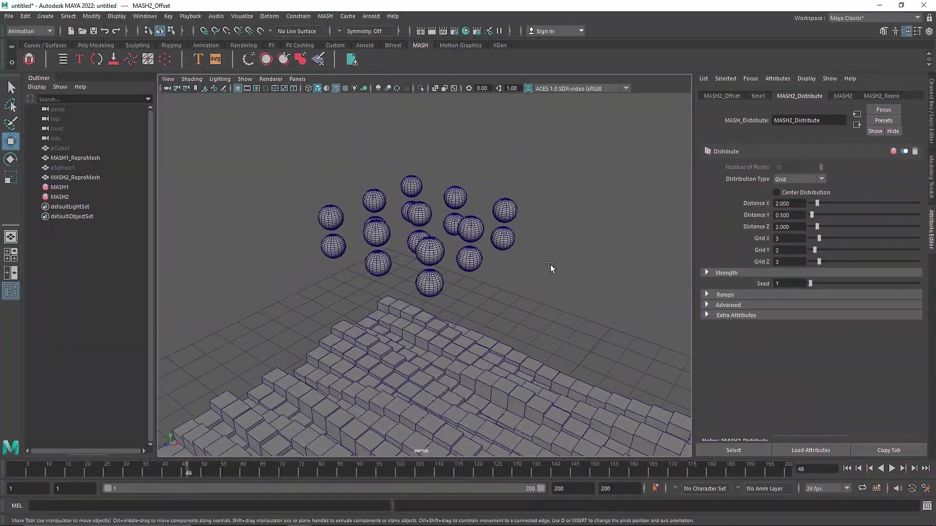
# Step: Add a Random node to the spheres' MASH2 network
pyautogui.click(732, 96)
pyautogui.click(841, 96)
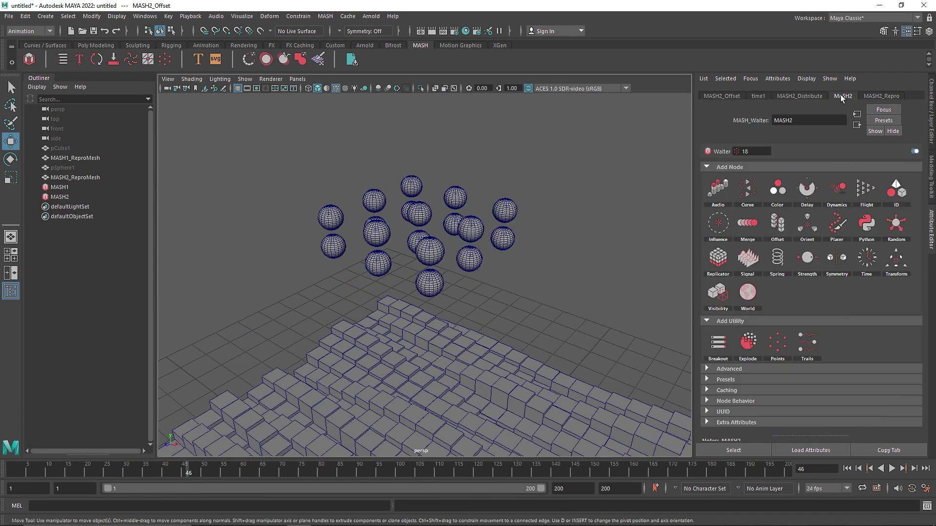
pyautogui.click(896, 224)
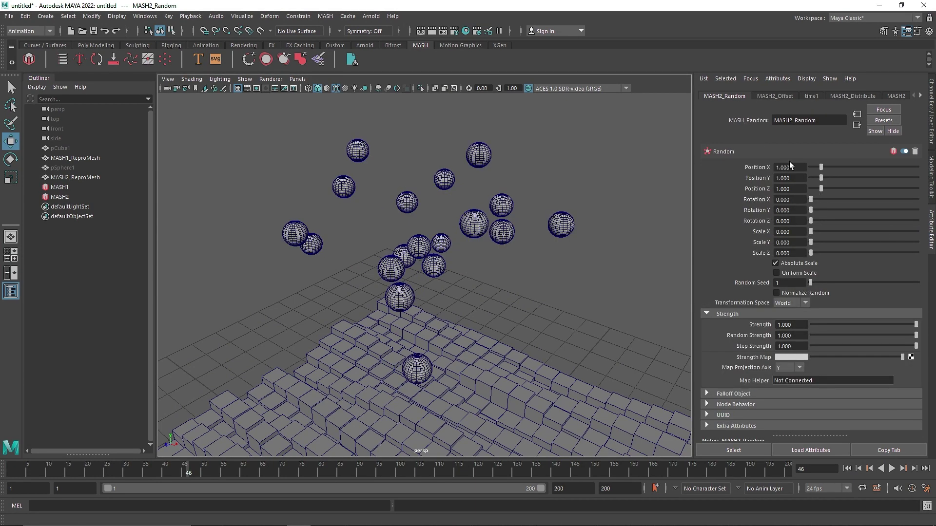
# Step: Enable Uniform Scale on the Random node and set its Scale X to 0.5
pyautogui.keyDown('alt'); pyautogui.moveTo(654, 234); pyautogui.dragTo(546, 305); pyautogui.keyUp('alt')
pyautogui.moveTo(811, 232); pyautogui.dragTo(830, 232)
pyautogui.click(777, 273)
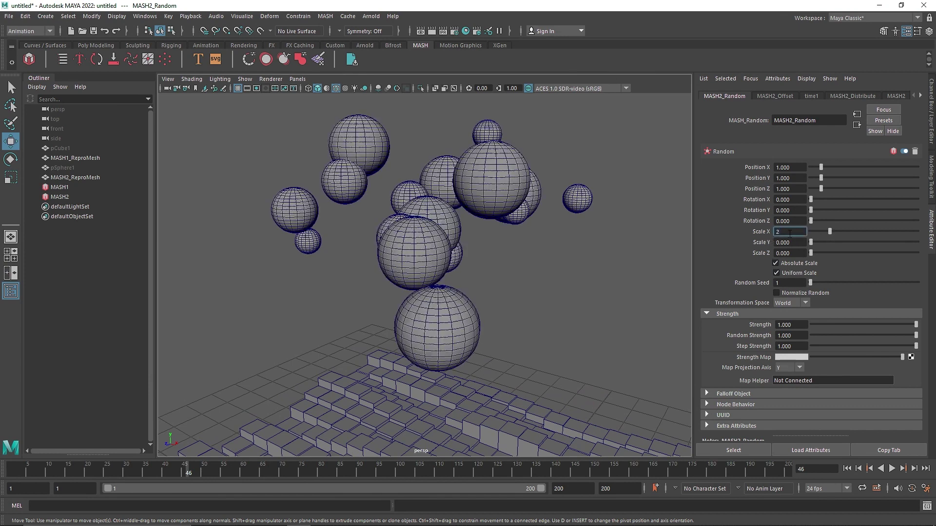
pyautogui.write('1')
pyautogui.press('Return')
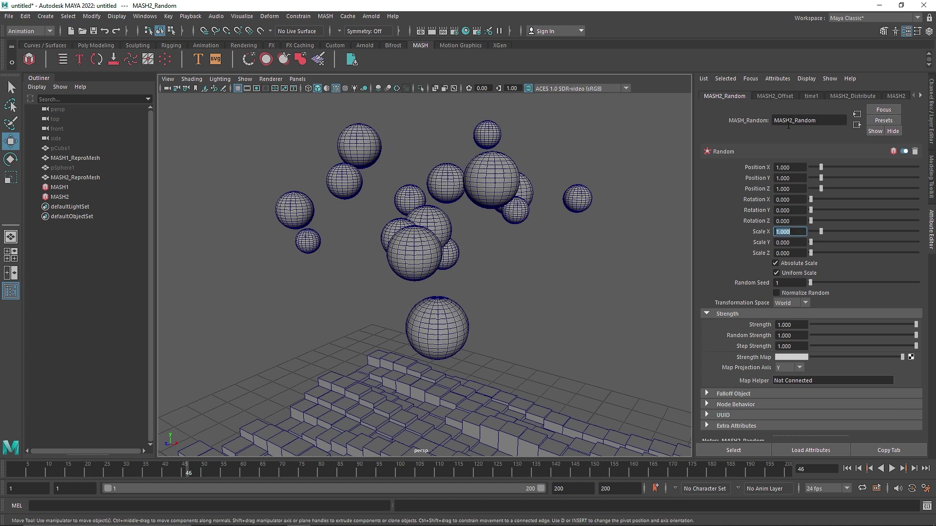
pyautogui.write('0.5')
pyautogui.press('Return')
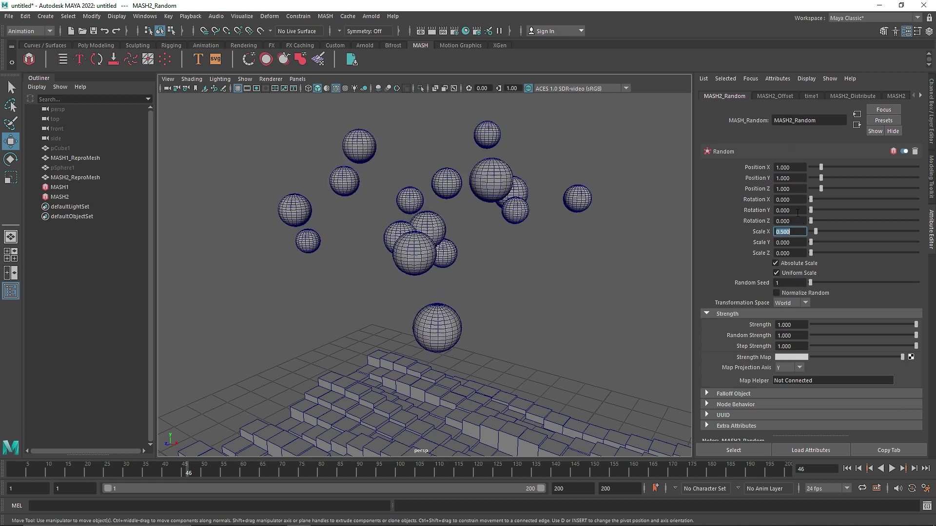
# Step: Set all three Offset Scale values of the spheres' Offset node to -0.5
pyautogui.click(783, 99)
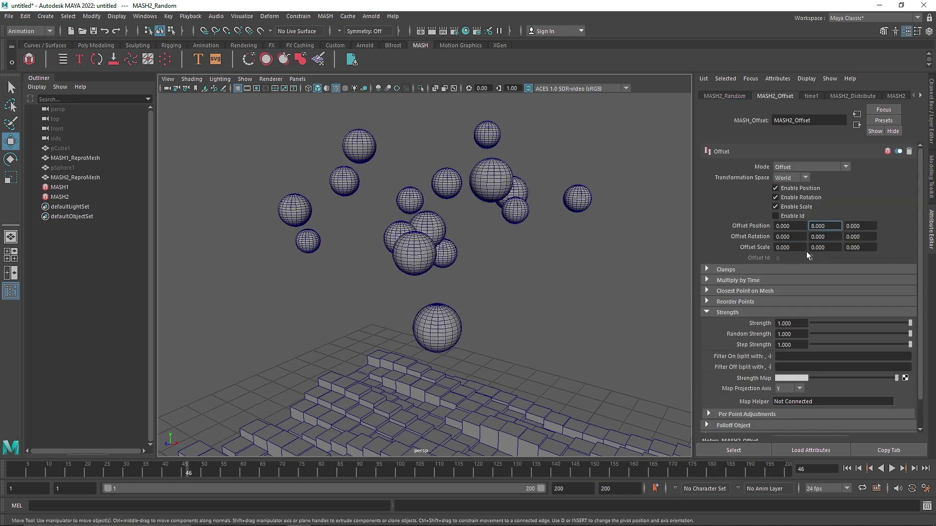
pyautogui.click(804, 248)
pyautogui.write('-.5')
pyautogui.press('Return')
pyautogui.hotkey('ctrl', 'c')
pyautogui.moveTo(835, 247); pyautogui.dragTo(808, 252)
pyautogui.hotkey('ctrl', 'v')
pyautogui.keyDown('ctrl'); pyautogui.moveTo(869, 250); pyautogui.dragTo(808, 249); pyautogui.keyUp('ctrl')
pyautogui.hotkey('ctrl', 'v')
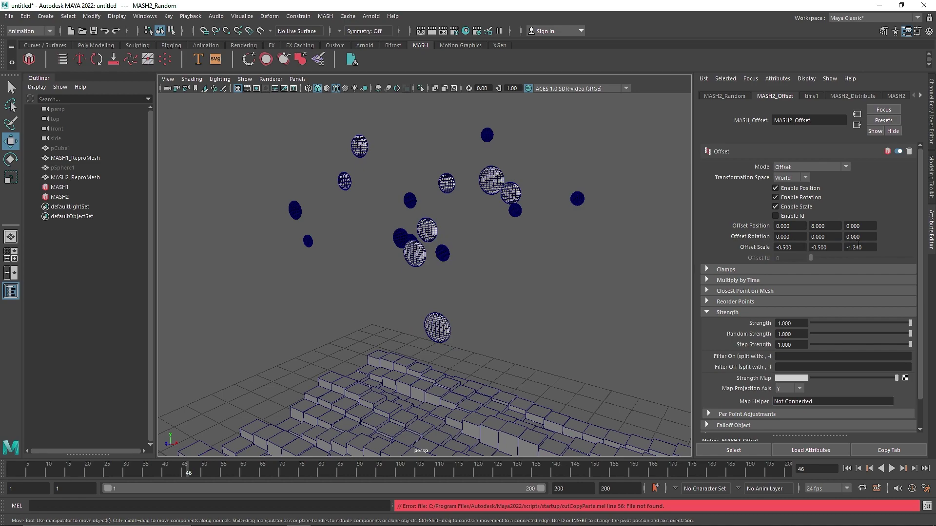
pyautogui.click(861, 246)
pyautogui.write('-0.500')
pyautogui.click(790, 237)
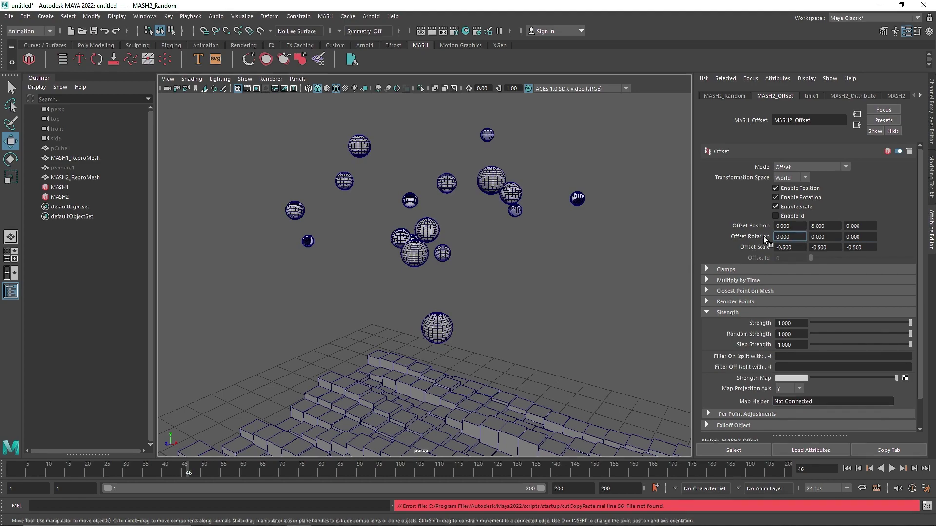
# Step: Play the animation from the first frame to check the columns and spheres together
pyautogui.keyDown('alt'); pyautogui.moveTo(482, 236); pyautogui.dragTo(578, 370); pyautogui.keyUp('alt')
pyautogui.scroll(-3, 470, 310)
pyautogui.click(891, 469)
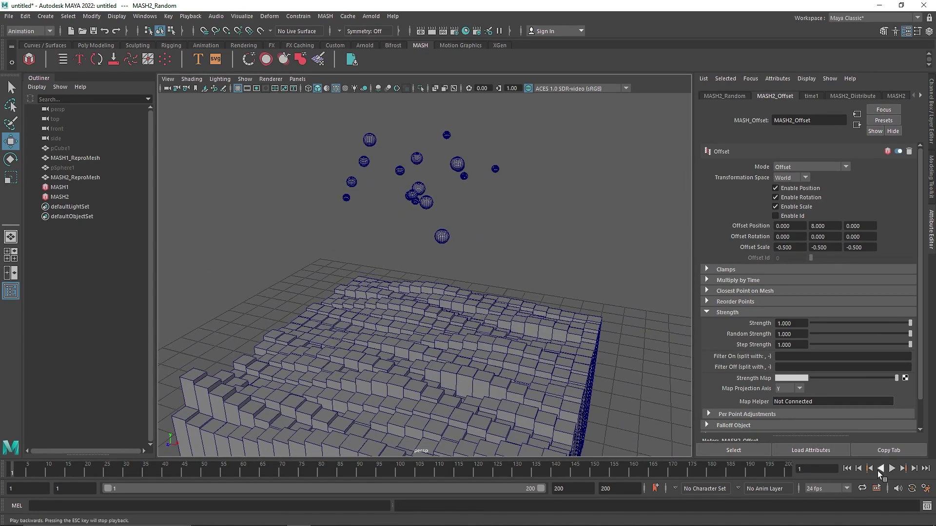
pyautogui.click(891, 469)
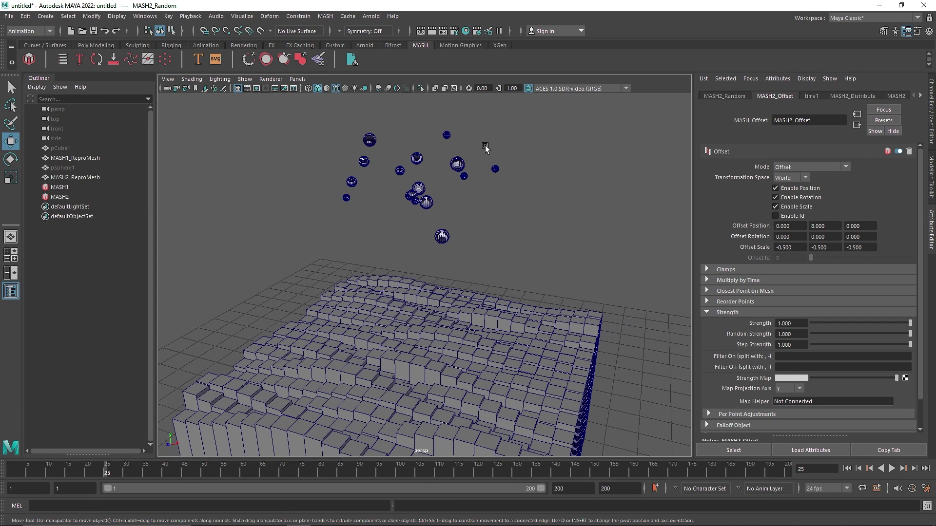
# Step: Add a Dynamics node to the spheres' MASH2 network
pyautogui.moveTo(486, 148); pyautogui.dragTo(409, 181)
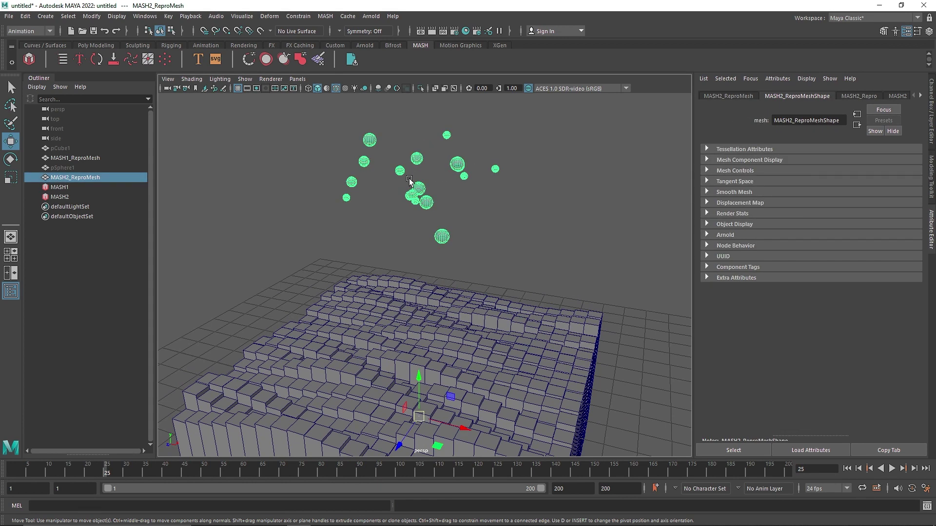
pyautogui.click(71, 196)
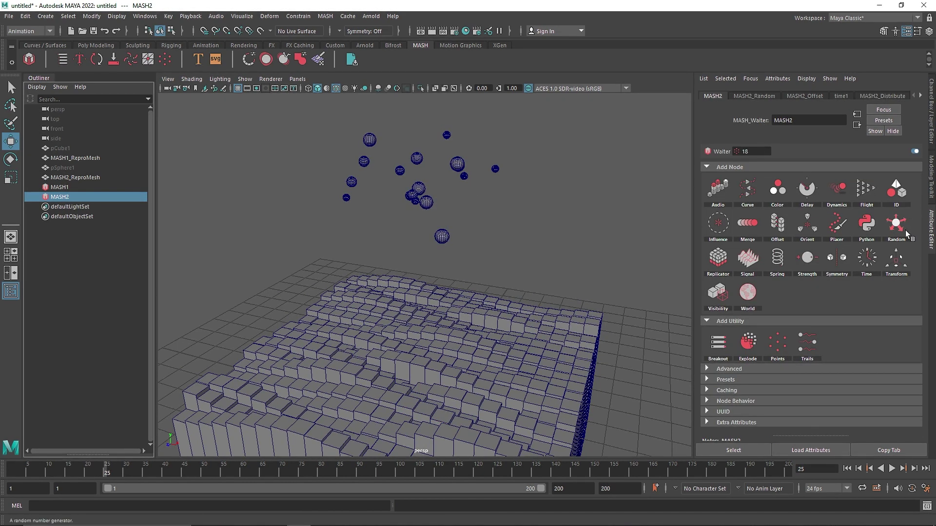
pyautogui.click(764, 97)
pyautogui.click(876, 96)
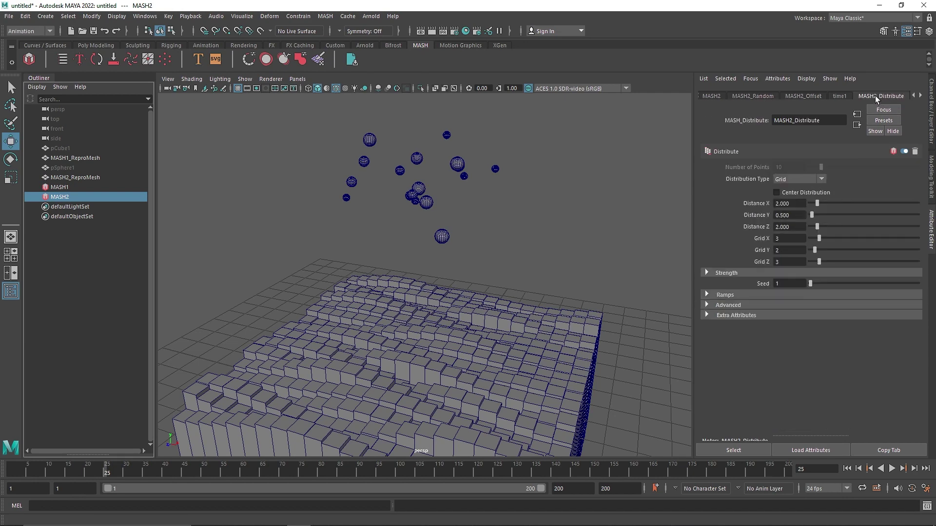
pyautogui.click(872, 96)
pyautogui.click(759, 99)
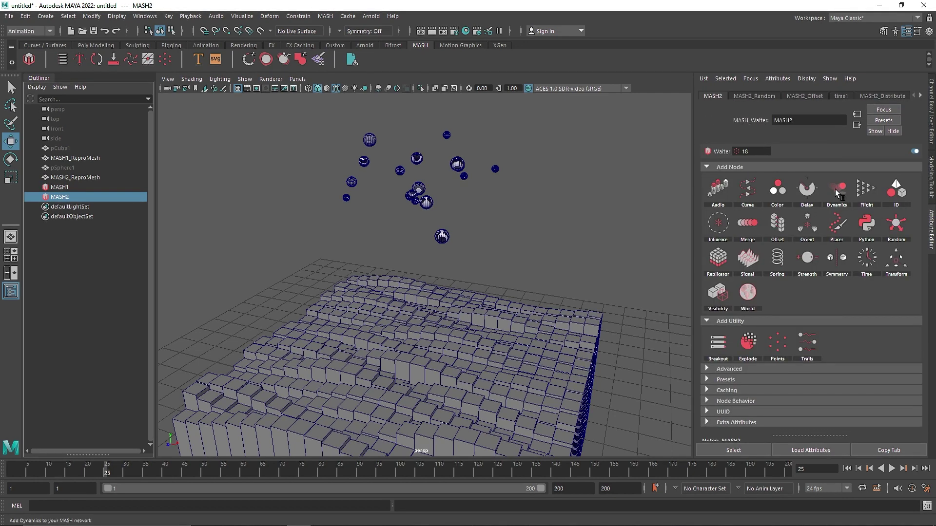
pyautogui.click(838, 190)
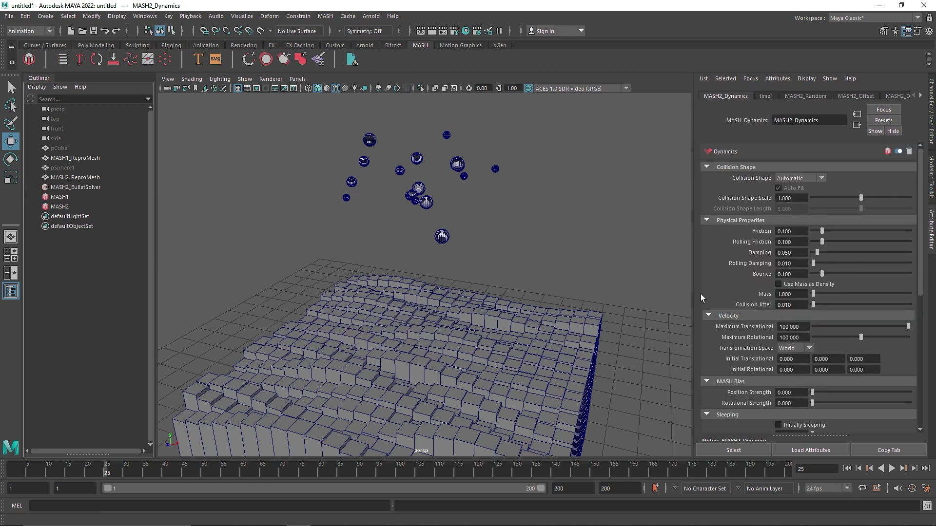
# Step: Play the simulation to check how the spheres fall, and return to the first frame
pyautogui.click(892, 468)
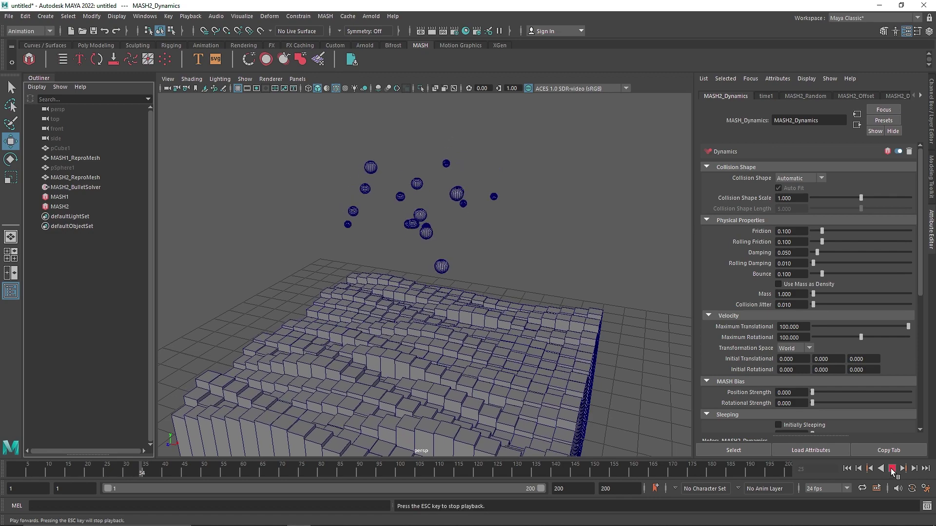
pyautogui.keyDown('alt'); pyautogui.moveTo(541, 358); pyautogui.dragTo(451, 380, button='right'); pyautogui.keyUp('alt')
pyautogui.keyDown('alt'); pyautogui.moveTo(451, 380); pyautogui.dragTo(535, 326, button='middle'); pyautogui.keyUp('alt')
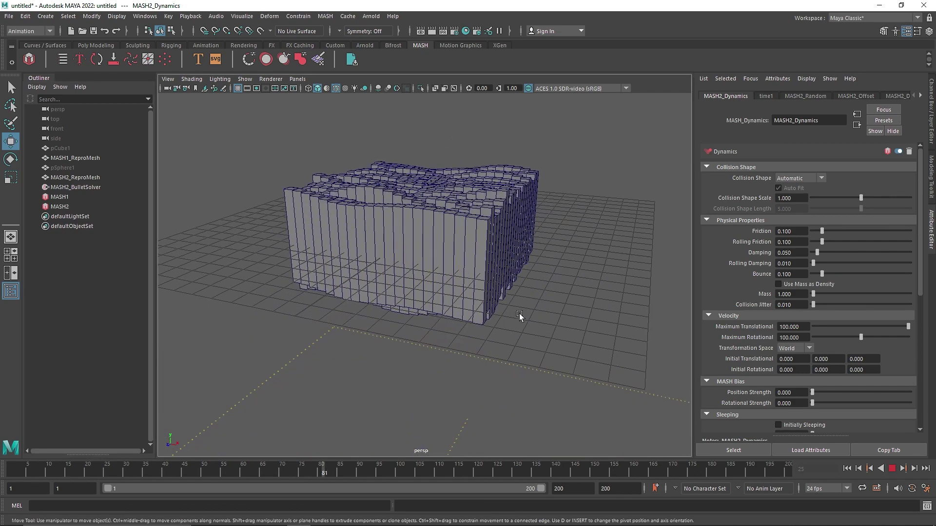
pyautogui.click(892, 469)
pyautogui.keyDown('alt'); pyautogui.moveTo(569, 347); pyautogui.dragTo(418, 158); pyautogui.keyUp('alt')
pyautogui.keyDown('alt'); pyautogui.moveTo(480, 203); pyautogui.dragTo(550, 343); pyautogui.keyUp('alt')
pyautogui.click(847, 469)
pyautogui.keyDown('alt'); pyautogui.moveTo(421, 170); pyautogui.dragTo(417, 218); pyautogui.keyUp('alt')
pyautogui.keyDown('alt'); pyautogui.moveTo(418, 218); pyautogui.dragTo(412, 264, button='middle'); pyautogui.keyUp('alt')
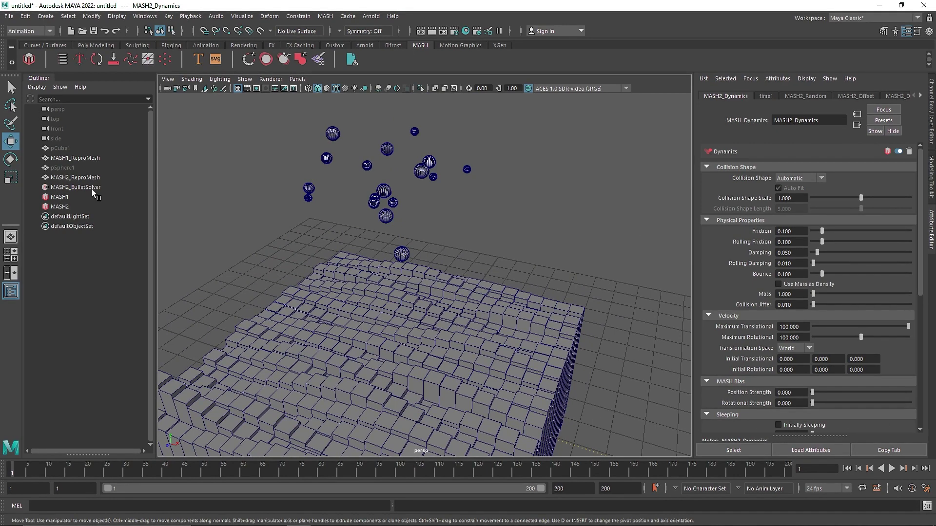
# Step: Add MASH1_ReproMesh as a collider object of MASH2_BulletSolver
pyautogui.click(84, 188)
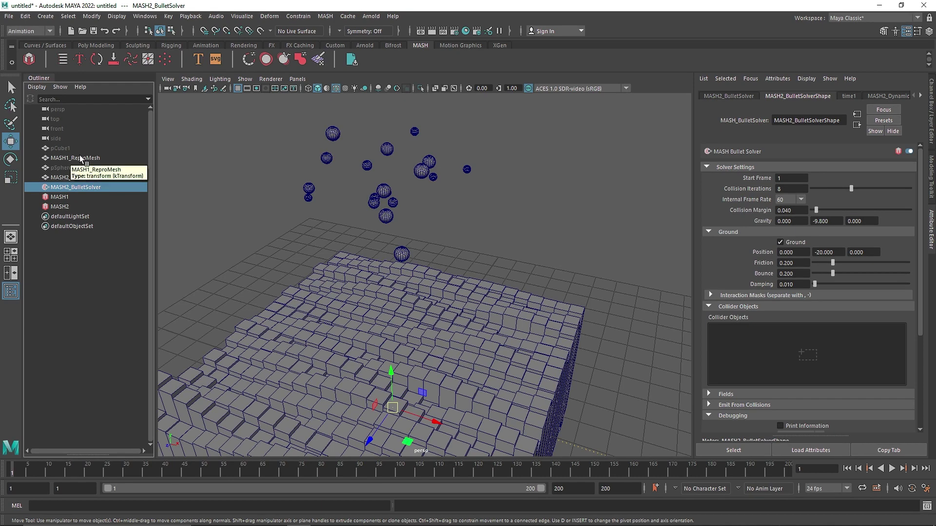
pyautogui.moveTo(72, 156); pyautogui.dragTo(229, 179, button='middle')
pyautogui.moveTo(736, 330); pyautogui.dragTo(759, 338)
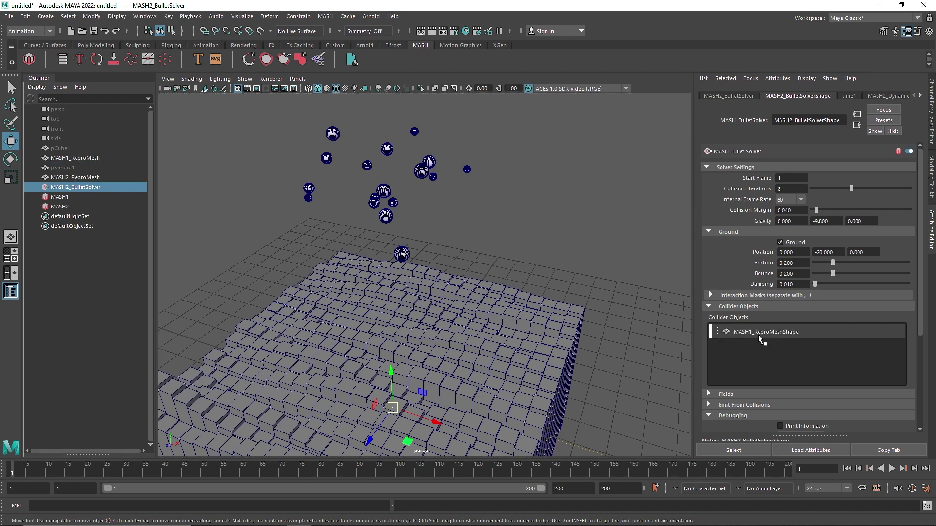
# Step: Play the simulation from the first frame to check the spheres colliding with the columns, stopping at frame 147
pyautogui.click(891, 468)
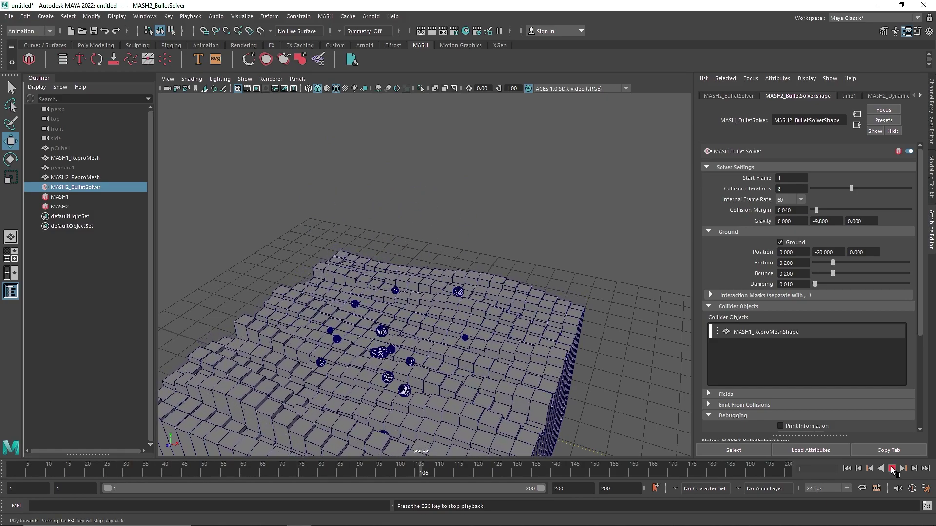
pyautogui.click(891, 470)
pyautogui.keyDown('alt'); pyautogui.moveTo(478, 356); pyautogui.dragTo(433, 362); pyautogui.keyUp('alt')
pyautogui.keyDown('alt'); pyautogui.moveTo(432, 363); pyautogui.dragTo(508, 280, button='middle'); pyautogui.keyUp('alt')
pyautogui.scroll(-5, 507, 279)
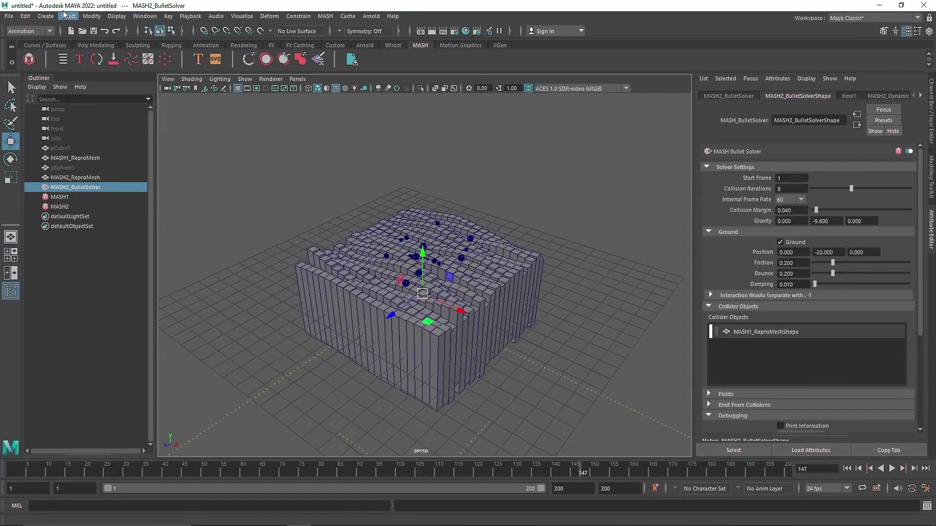
# Step: Create a new camera and look through camera1 in the viewport
pyautogui.click(54, 17)
pyautogui.moveTo(101, 82)
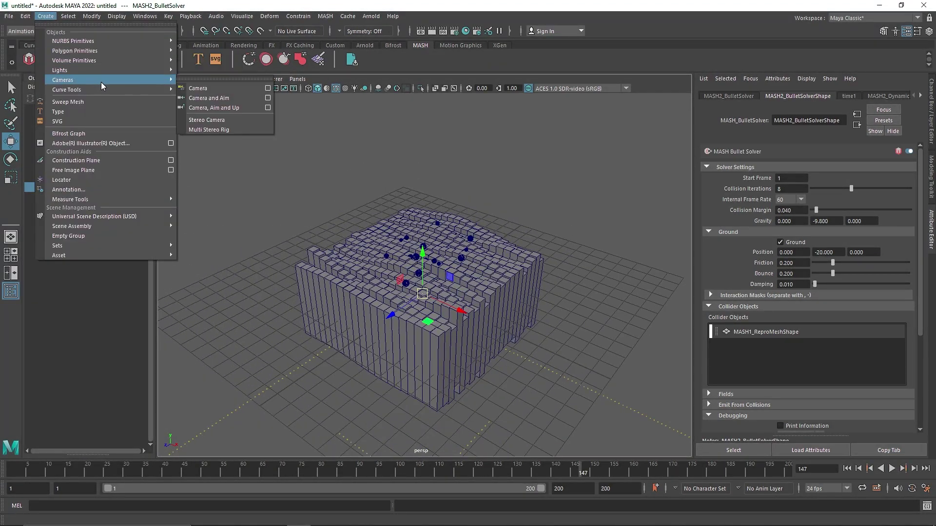
pyautogui.click(205, 95)
pyautogui.click(297, 79)
pyautogui.moveTo(305, 87)
pyautogui.click(415, 96)
# Step: Set camera1's focal length to 200 and bring the spheres on the columns into its view
pyautogui.scroll(-5, 443, 220)
pyautogui.keyDown('alt'); pyautogui.moveTo(471, 244); pyautogui.dragTo(376, 299); pyautogui.keyUp('alt')
pyautogui.scroll(5, 385, 309)
pyautogui.keyDown('alt'); pyautogui.moveTo(393, 316); pyautogui.dragTo(529, 273, button='middle'); pyautogui.keyUp('alt')
pyautogui.write('200')
pyautogui.press('Return')
pyautogui.scroll(-5, 385, 244)
pyautogui.keyDown('alt'); pyautogui.moveTo(384, 263); pyautogui.dragTo(407, 271, button='middle'); pyautogui.keyUp('alt')
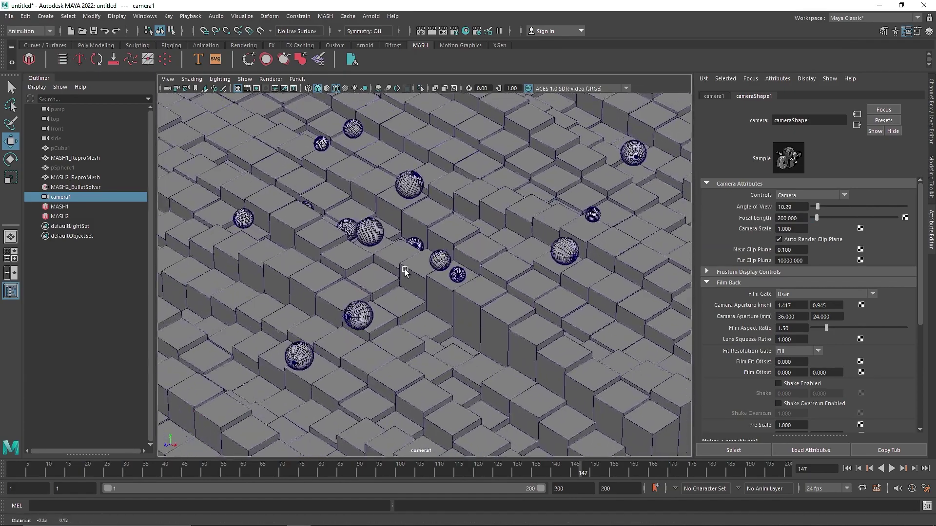
# Step: Frame camera1 closely on the central spheres at an oblique downward angle and show the resolution gate
pyautogui.scroll(4, 424, 260)
pyautogui.keyDown('alt'); pyautogui.moveTo(449, 246); pyautogui.dragTo(457, 225); pyautogui.keyUp('alt')
pyautogui.keyDown('alt'); pyautogui.moveTo(458, 248); pyautogui.dragTo(451, 317, button='middle'); pyautogui.keyUp('alt')
pyautogui.keyDown('alt'); pyautogui.moveTo(452, 318); pyautogui.dragTo(443, 259); pyautogui.keyUp('alt')
pyautogui.keyDown('alt'); pyautogui.moveTo(443, 258); pyautogui.dragTo(453, 320, button='middle'); pyautogui.keyUp('alt')
pyautogui.keyDown('alt'); pyautogui.moveTo(450, 269); pyautogui.dragTo(458, 339); pyautogui.keyUp('alt')
pyautogui.keyDown('alt'); pyautogui.moveTo(469, 322); pyautogui.dragTo(454, 257, button='middle'); pyautogui.keyUp('alt')
pyautogui.keyDown('alt'); pyautogui.moveTo(434, 131); pyautogui.dragTo(441, 79); pyautogui.keyUp('alt')
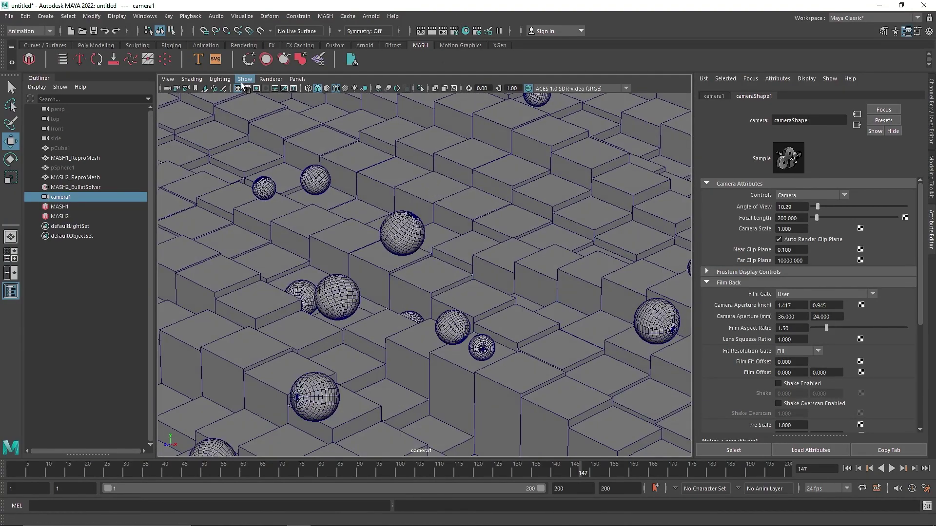
pyautogui.click(257, 89)
pyautogui.keyDown('alt'); pyautogui.moveTo(482, 265); pyautogui.dragTo(474, 250, button='middle'); pyautogui.keyUp('alt')
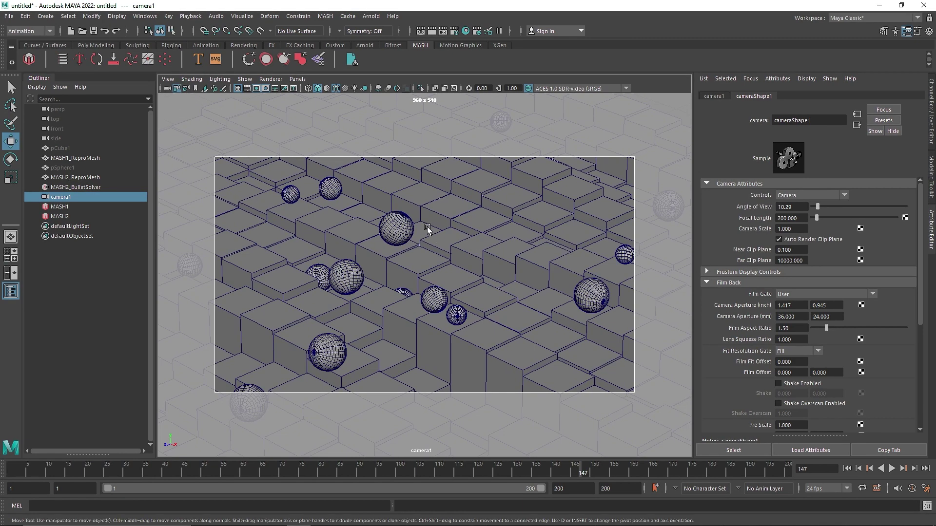
# Step: Add an Arnold skydome light with a file texture as its color, 5 samples and camera visibility 0
pyautogui.click(96, 45)
pyautogui.click(365, 45)
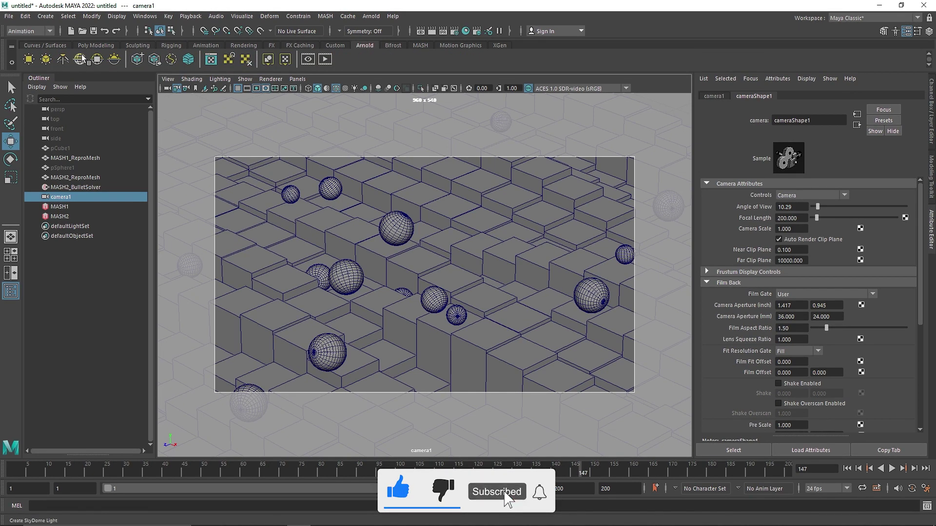
pyautogui.click(97, 59)
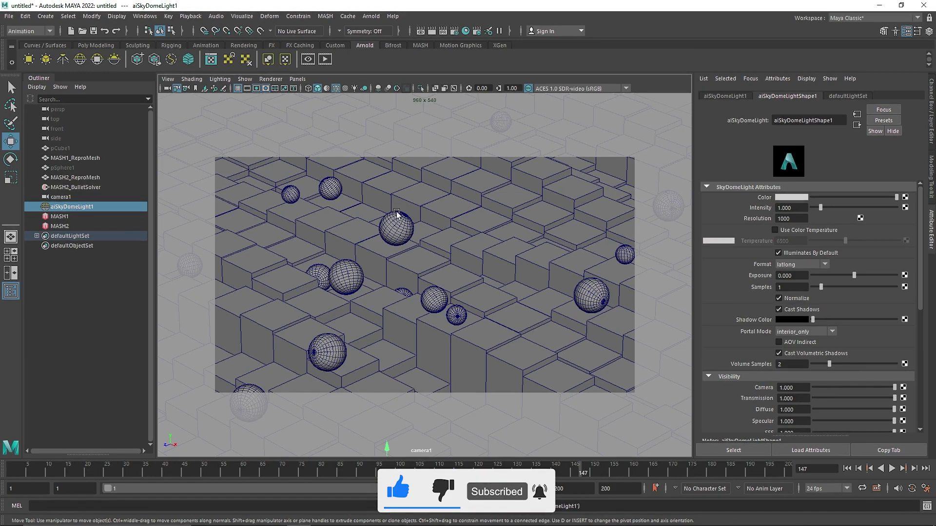
pyautogui.press('space')
pyautogui.click(466, 139)
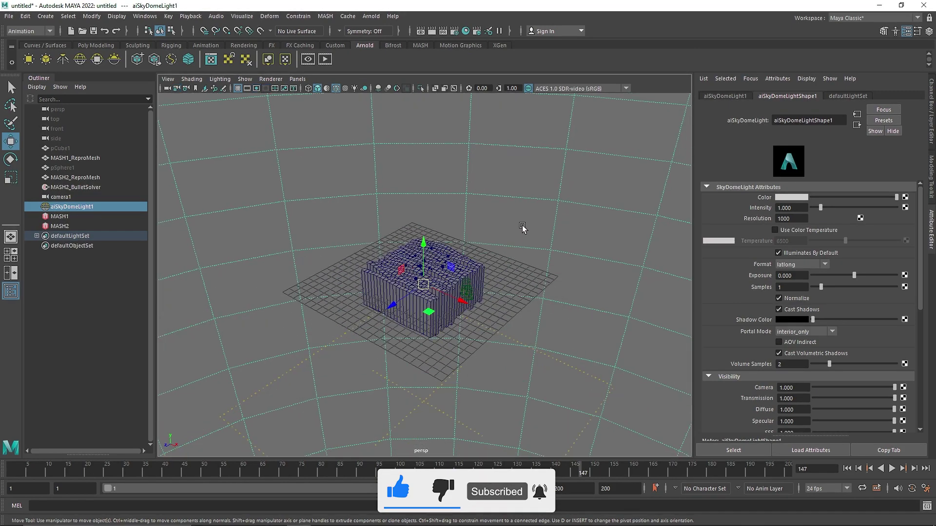
pyautogui.click(905, 198)
pyautogui.click(447, 212)
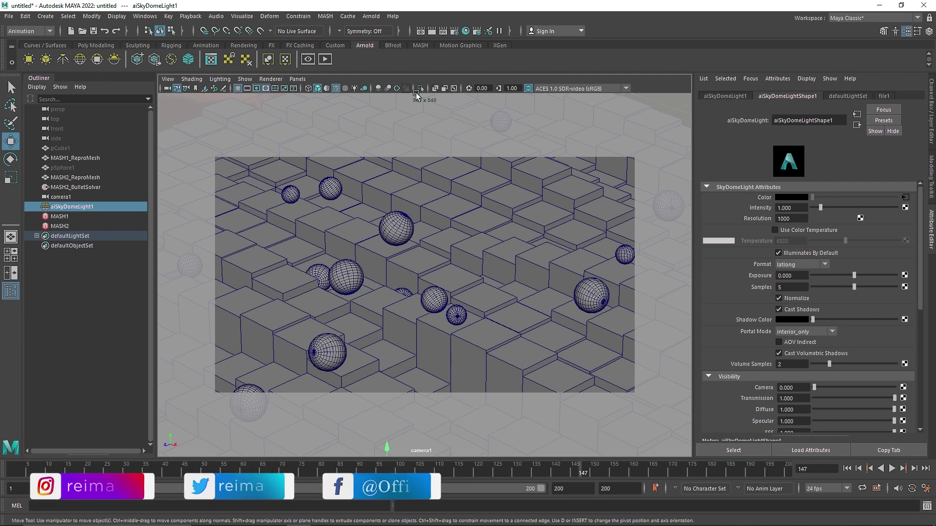
# Step: Run a test render of camera1 in an enlarged Arnold RenderView, collapsing the Outliner, and stop it
pyautogui.click(325, 59)
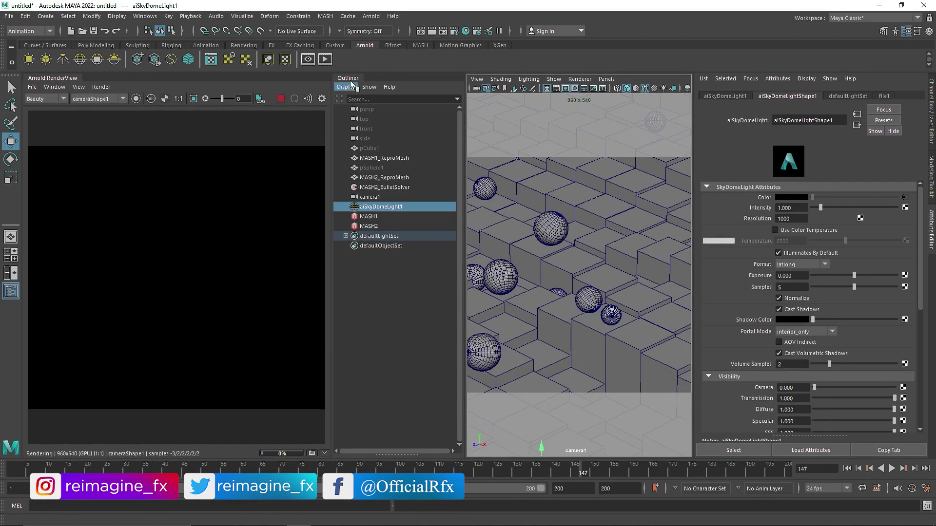
pyautogui.click(349, 78)
pyautogui.moveTo(338, 167); pyautogui.dragTo(445, 166)
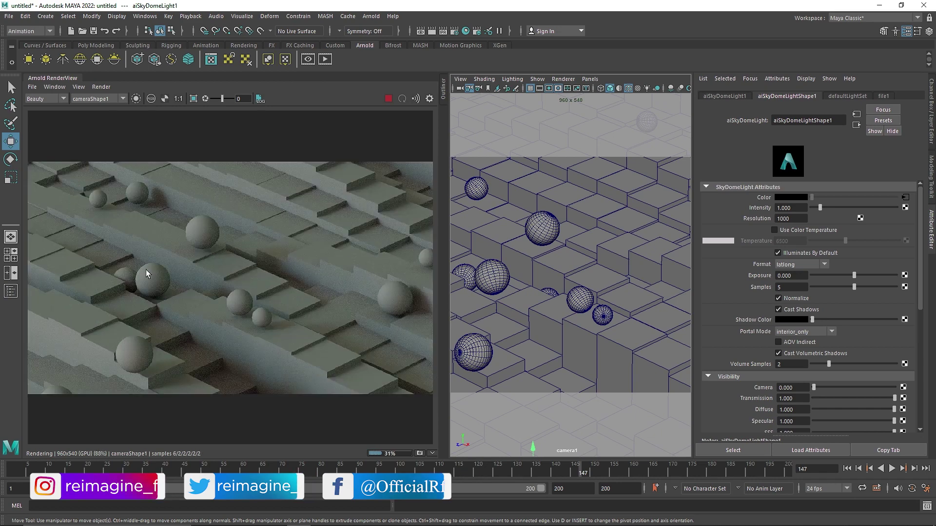
pyautogui.click(387, 99)
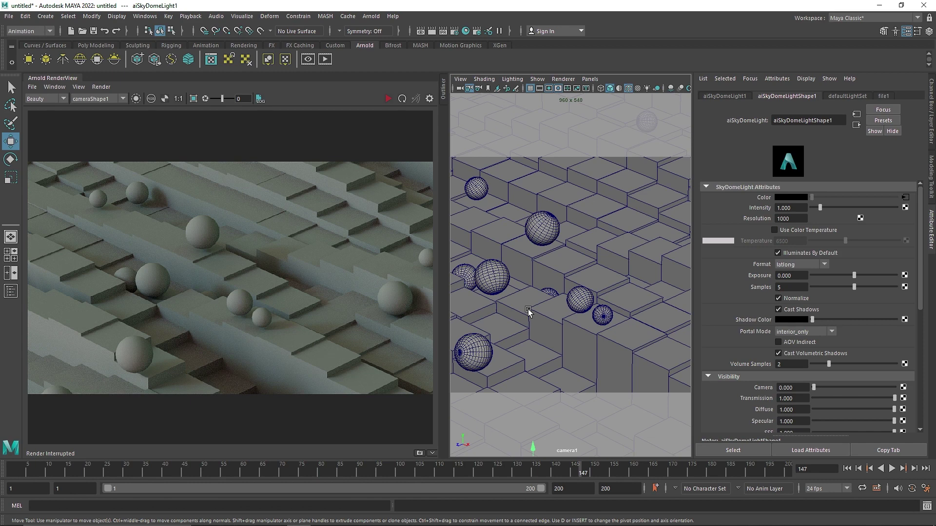
# Step: Assign a new aiStandardSurface material named Balls to the spheres
pyautogui.click(500, 280)
pyautogui.moveTo(498, 247); pyautogui.dragTo(498, 497, button='right')
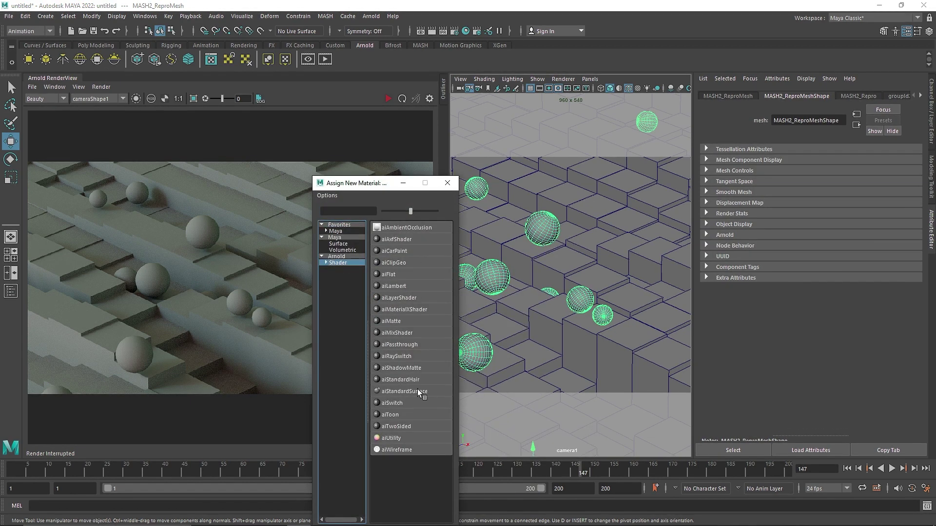
pyautogui.click(418, 390)
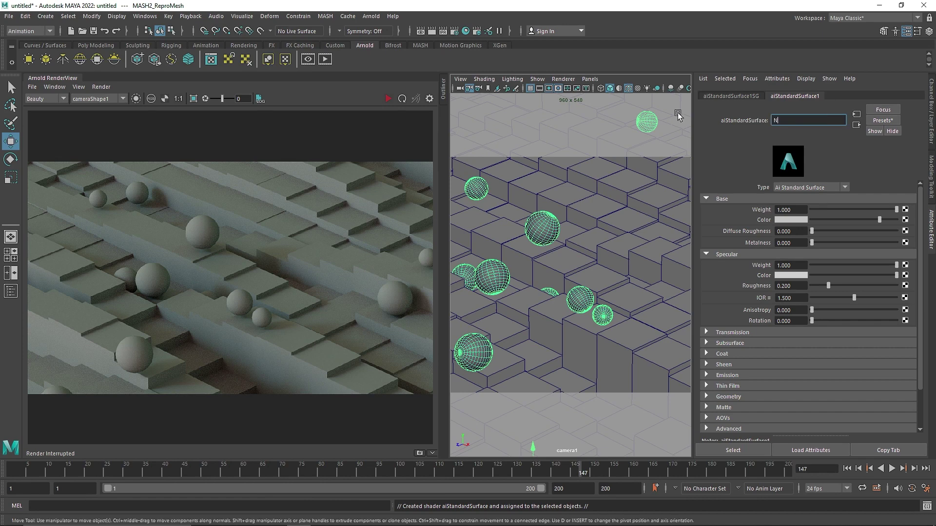
pyautogui.write('Balls')
pyautogui.press('Return')
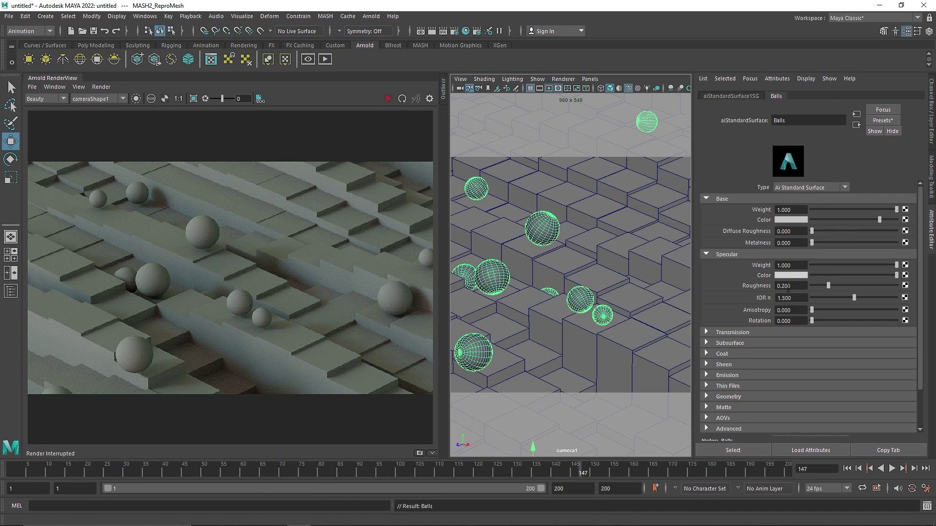
# Step: Set the Balls material's specular roughness to 0.5 and refresh the test render
pyautogui.write('0.5')
pyautogui.press('Return')
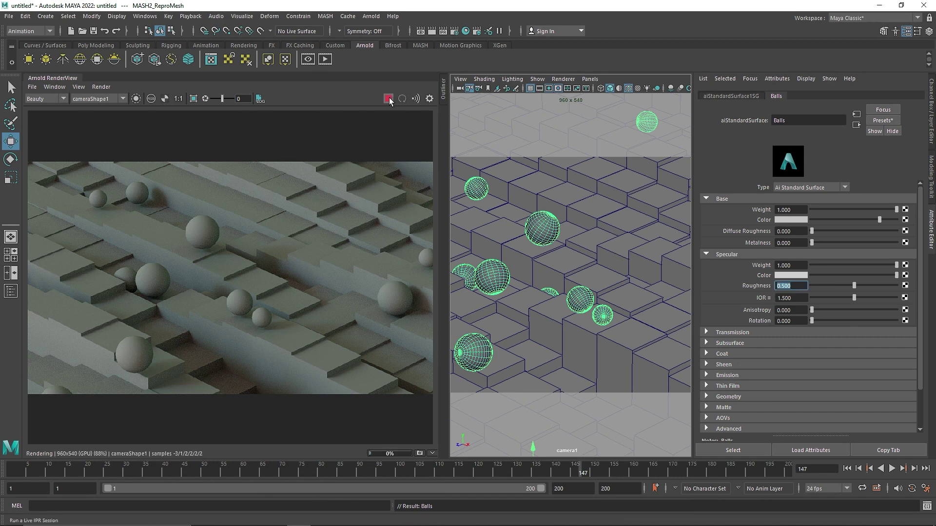
pyautogui.click(389, 98)
pyautogui.click(389, 98)
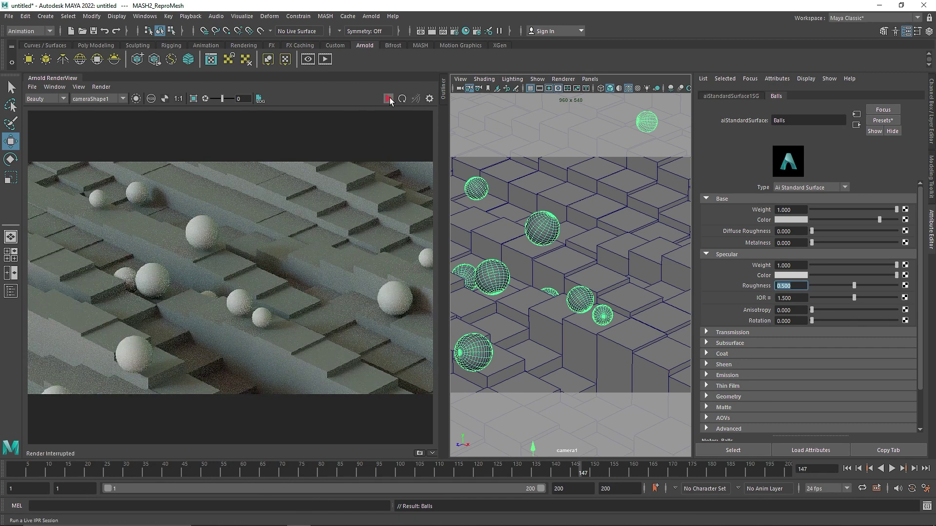
# Step: Connect an aiRampRgb texture to the base color of the Balls material
pyautogui.click(905, 220)
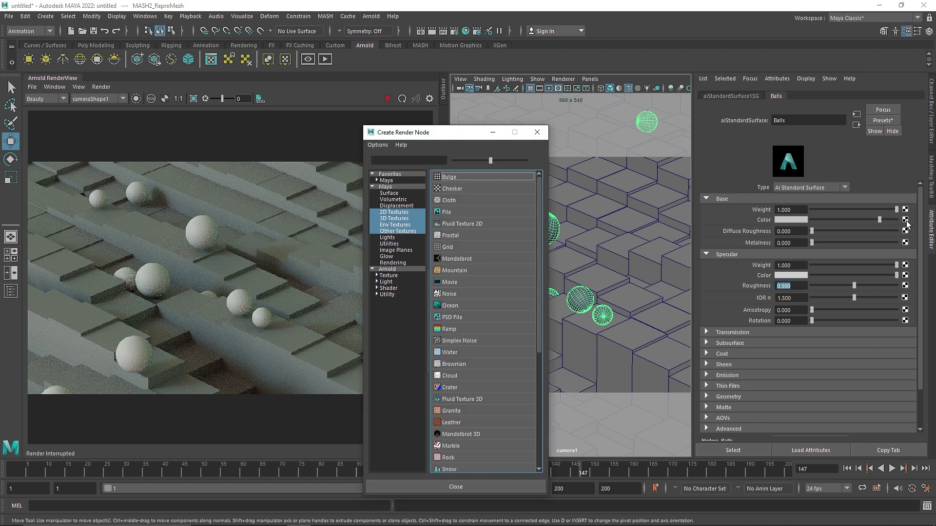
pyautogui.click(402, 160)
pyautogui.write('ramp')
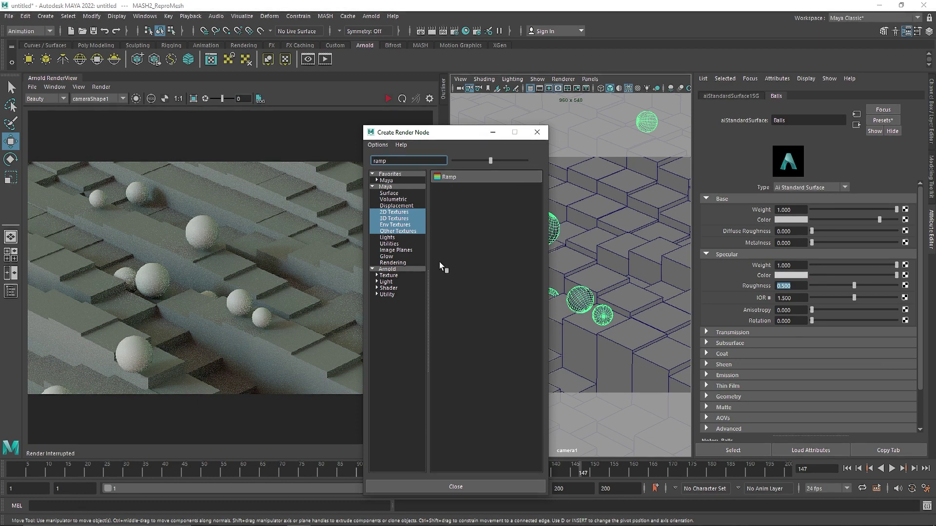
pyautogui.click(395, 270)
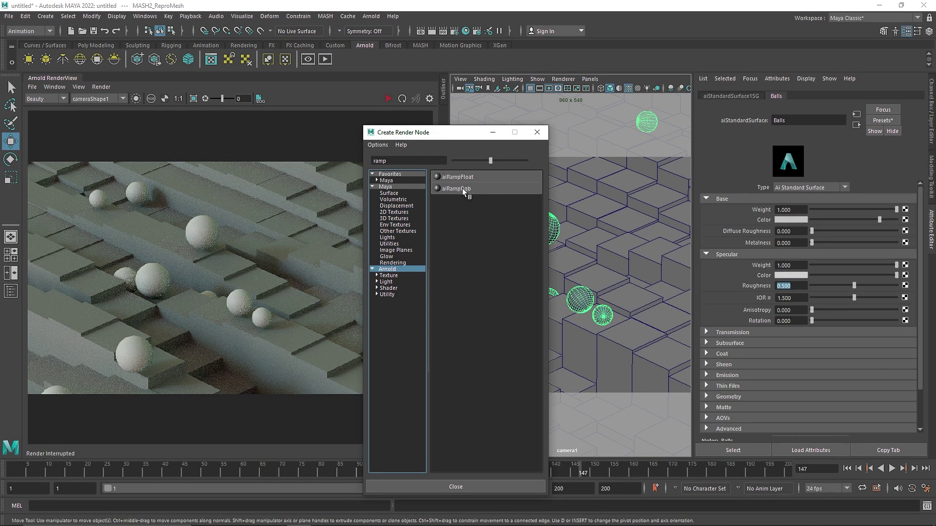
pyautogui.click(478, 190)
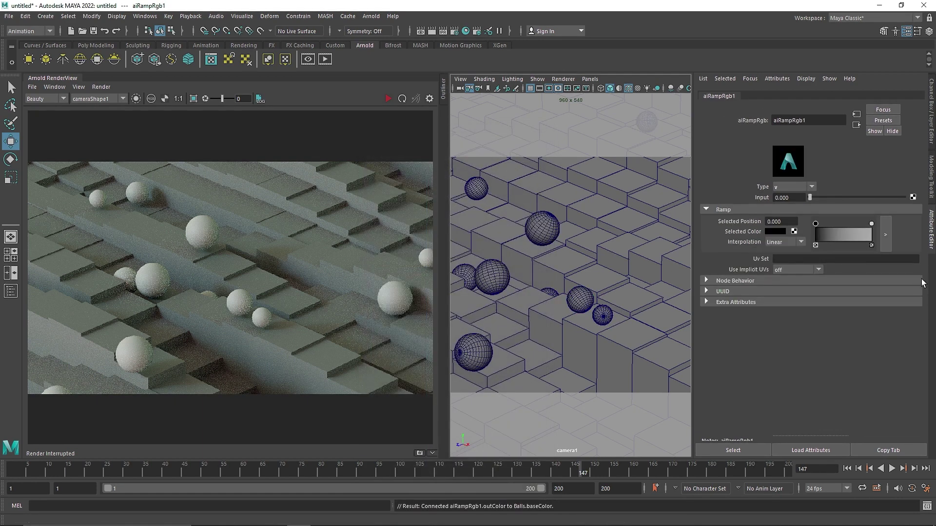
# Step: Set the ramp's starting color to a muted blue with hue 240 and saturation about 0.8
pyautogui.click(775, 232)
pyautogui.click(741, 209)
pyautogui.click(753, 208)
pyautogui.click(788, 208)
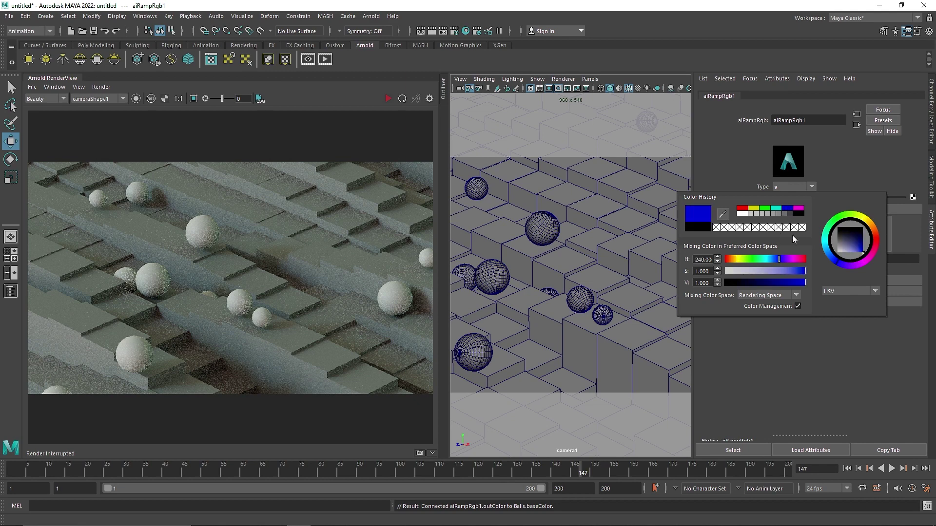
pyautogui.click(790, 271)
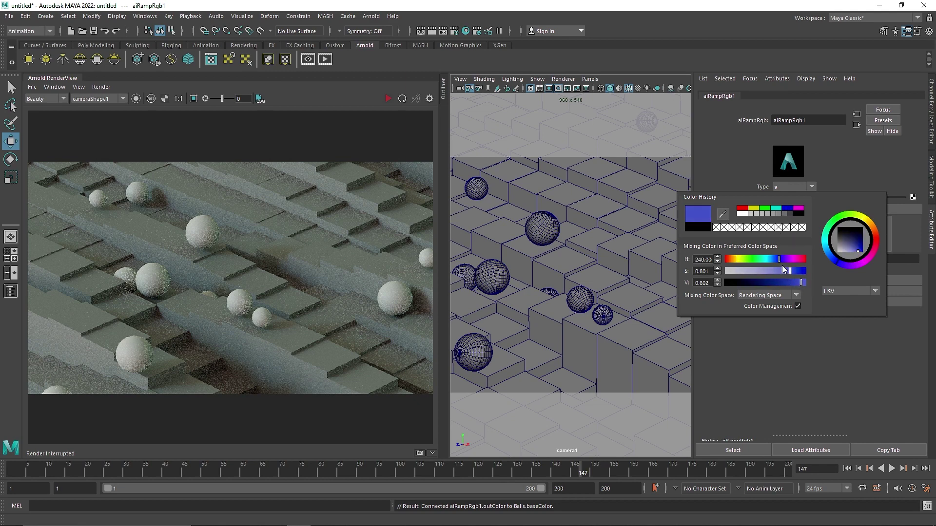
pyautogui.click(785, 271)
# Step: Set the ramp's end color to a bright green with hue about 150 and refresh the test render
pyautogui.click(871, 224)
pyautogui.click(780, 231)
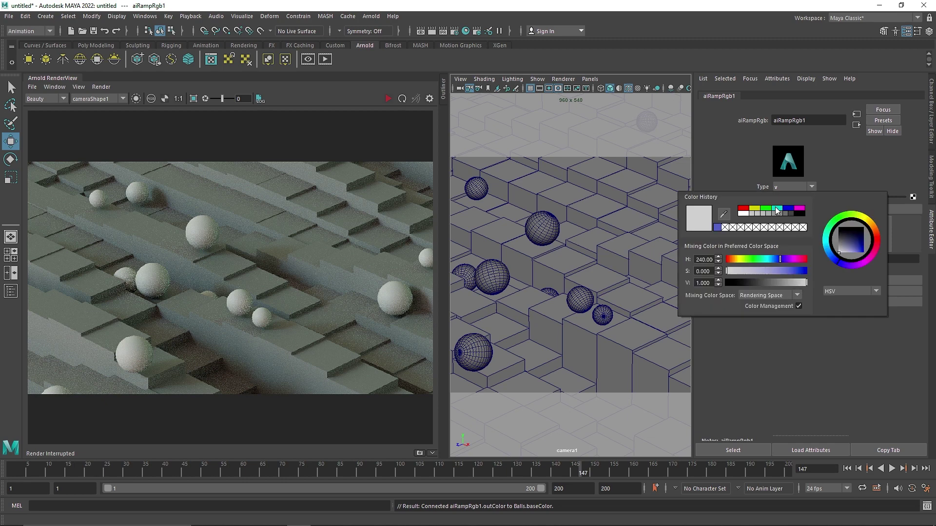
pyautogui.click(869, 256)
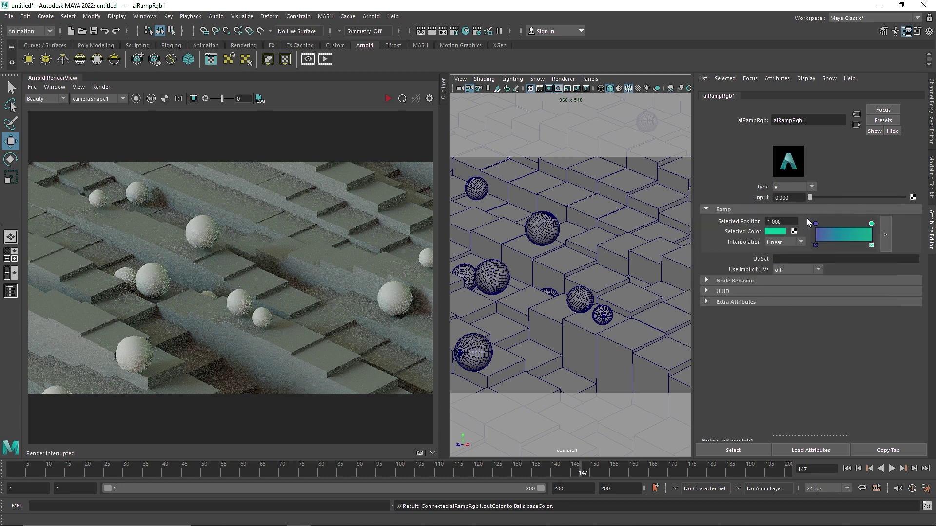
pyautogui.click(387, 99)
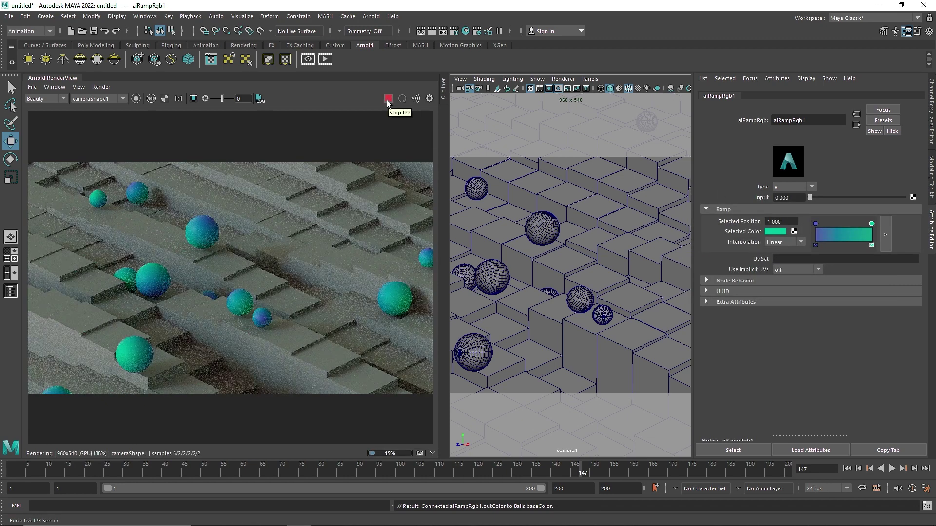
pyautogui.click(388, 99)
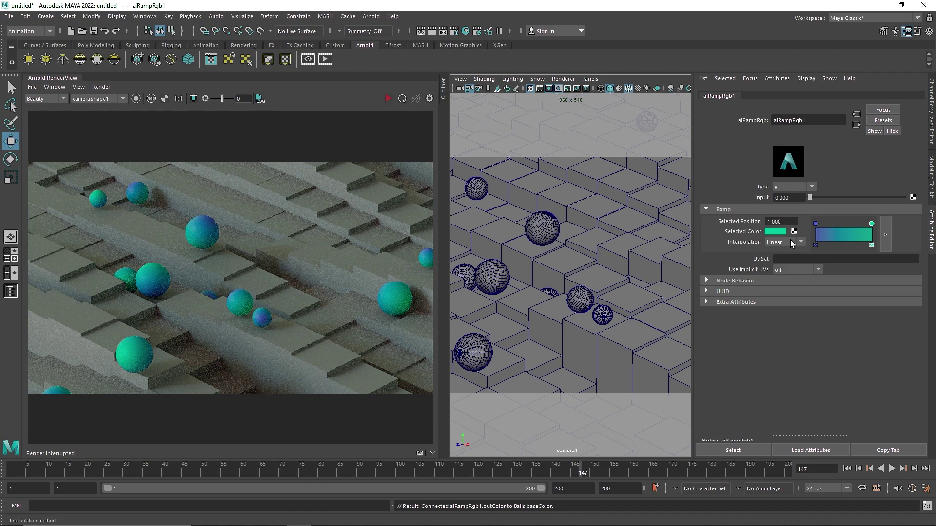
# Step: Set the interpolation of the ramp's blue starting color to None
pyautogui.click(790, 242)
pyautogui.click(816, 223)
pyautogui.click(816, 223)
pyautogui.click(788, 244)
pyautogui.click(786, 253)
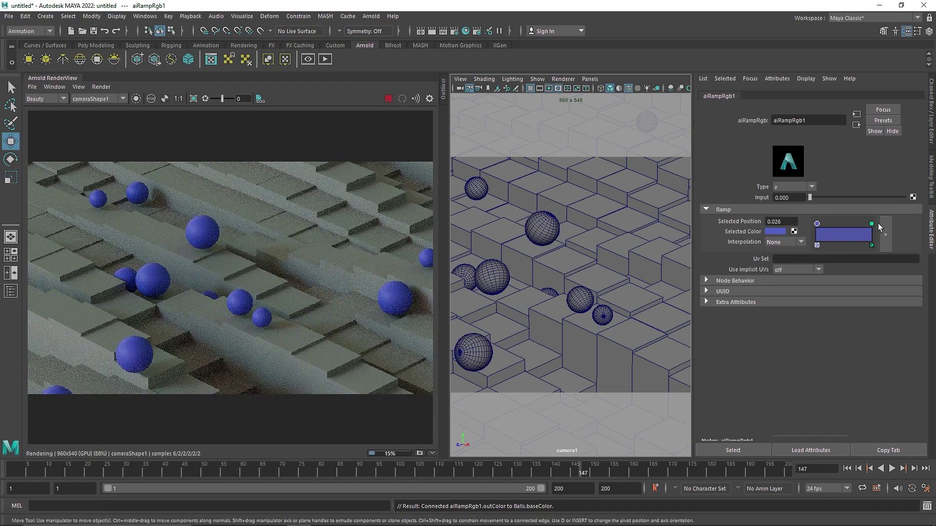
# Step: Move the ramp's green color to position 0.5 to split the spheres into two equal color halves
pyautogui.moveTo(872, 224); pyautogui.dragTo(845, 229)
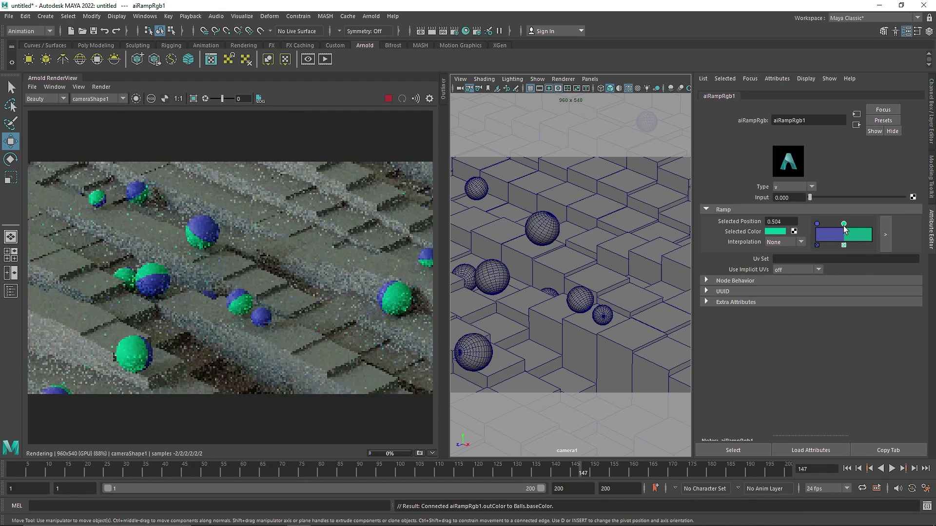
pyautogui.click(783, 222)
pyautogui.press('BackSpace')
pyautogui.write('0')
pyautogui.press('Return')
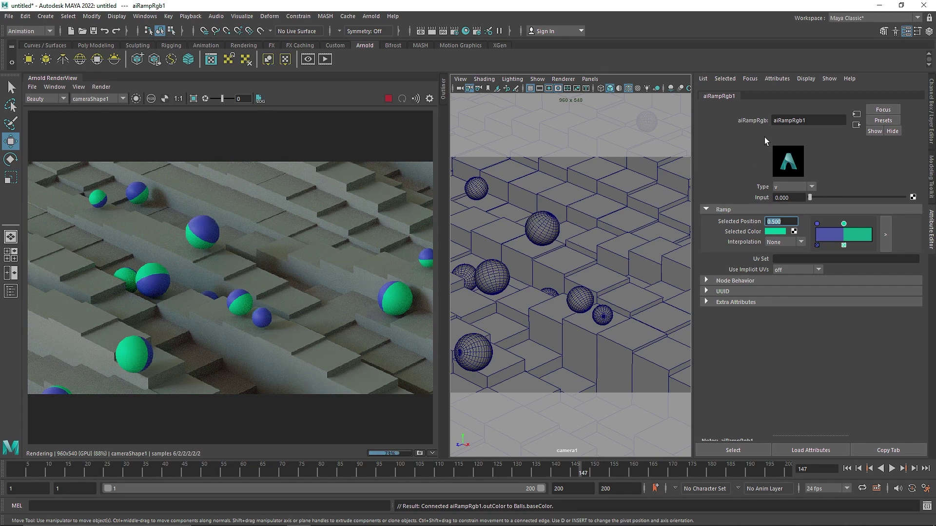
# Step: Set the Balls material's specular roughness to 0.2 and stop the live render
pyautogui.click(857, 126)
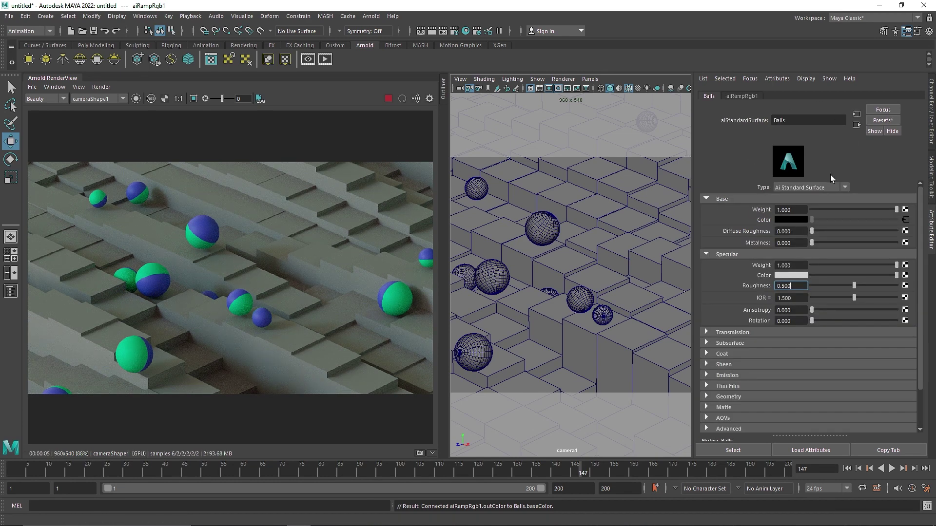
pyautogui.write('.2')
pyautogui.press('Return')
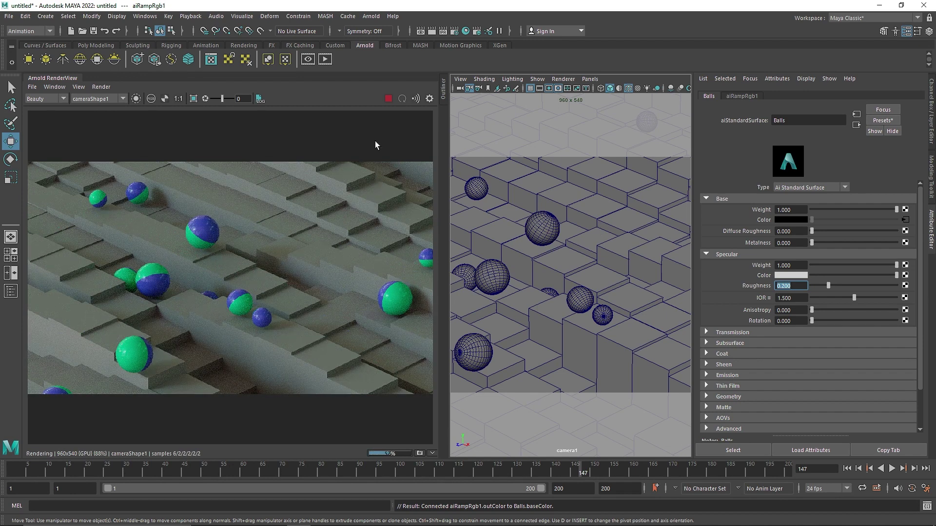
pyautogui.click(386, 99)
# Step: Assign a new aiStandardSurface material named Cubes to the column grid mesh
pyautogui.click(526, 250)
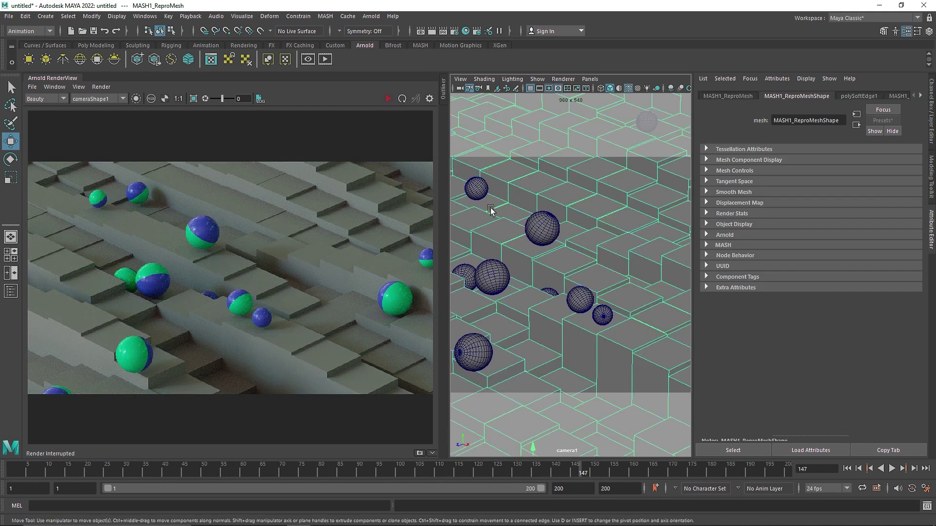
pyautogui.moveTo(490, 210); pyautogui.dragTo(490, 460, button='right')
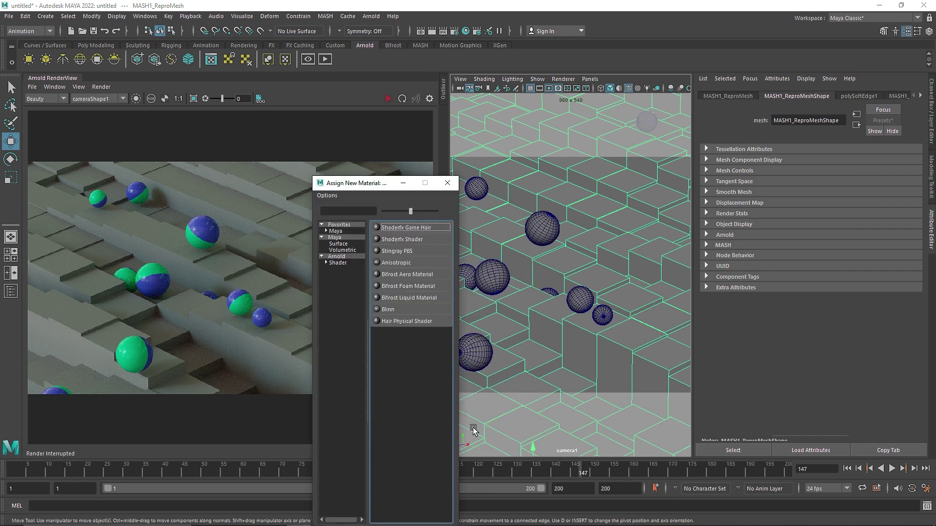
pyautogui.click(345, 263)
pyautogui.click(432, 393)
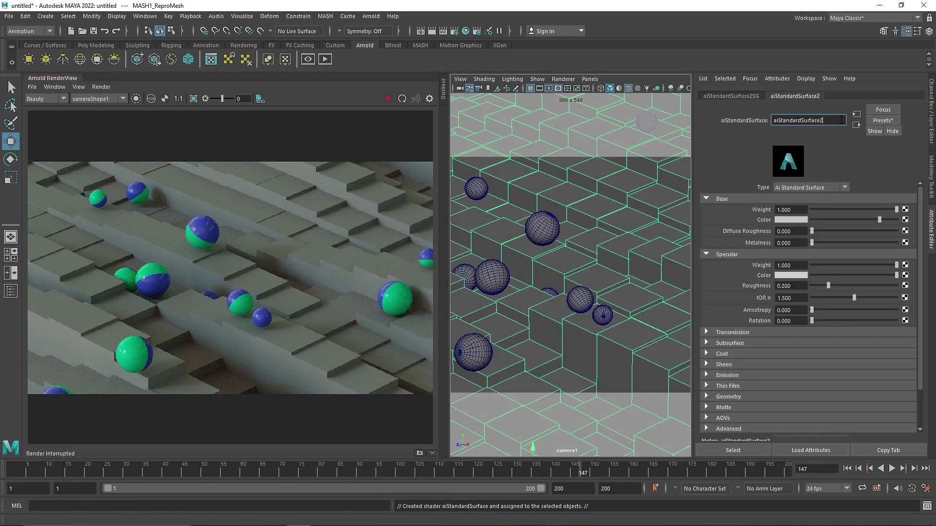
pyautogui.write('Cubes')
pyautogui.press('Return')
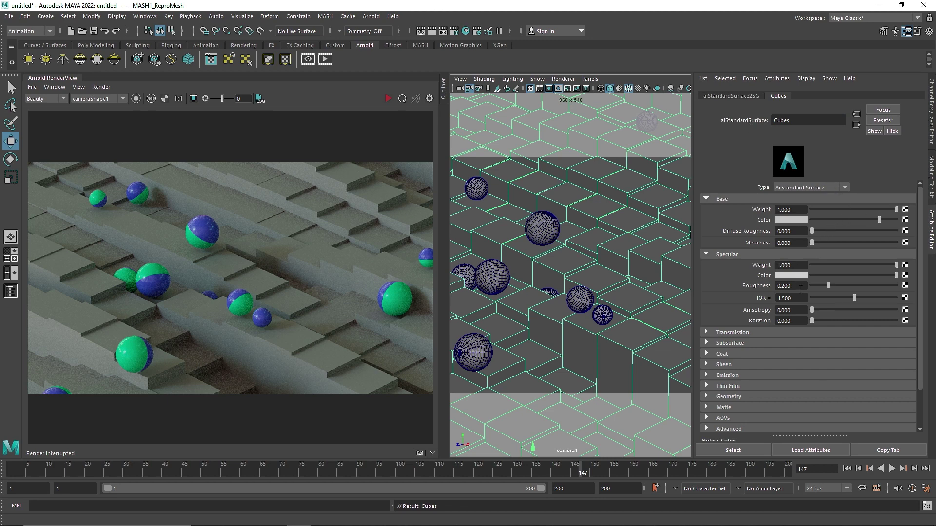
# Step: Try a specular roughness of 0.3 with near-black and light grey base colors on the Cubes material
pyautogui.keyDown('ctrl'); pyautogui.moveTo(767, 285); pyautogui.dragTo(782, 281); pyautogui.keyUp('ctrl')
pyautogui.moveTo(829, 220); pyautogui.dragTo(821, 220)
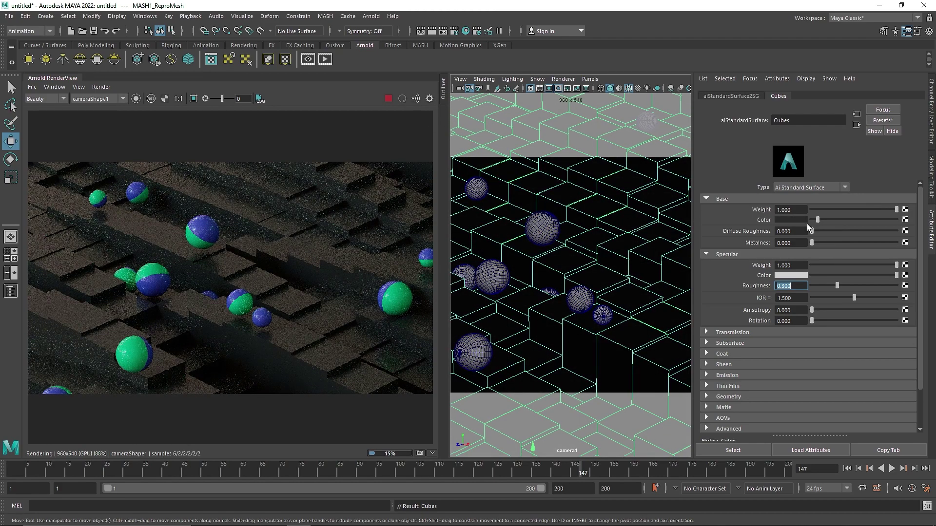
pyautogui.click(864, 220)
pyautogui.click(905, 220)
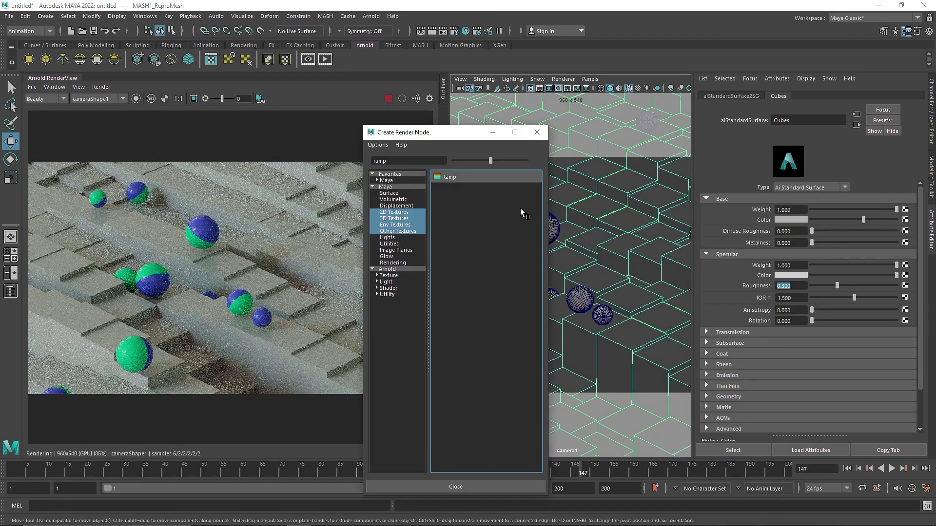
pyautogui.click(537, 132)
# Step: Set the Cubes material's base color to a slightly darkened beige with hue about 41 and saturation about 0.37
pyautogui.click(780, 219)
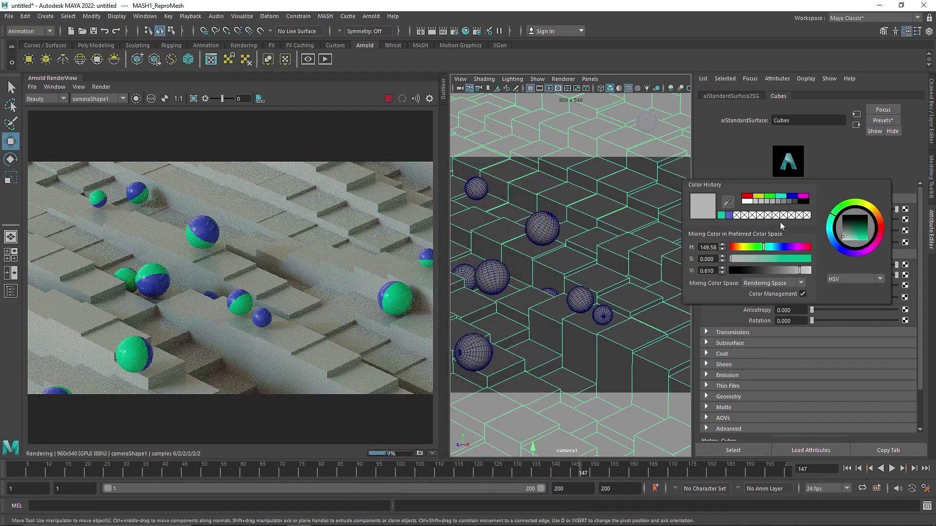
pyautogui.click(759, 259)
pyautogui.click(809, 270)
pyautogui.click(873, 207)
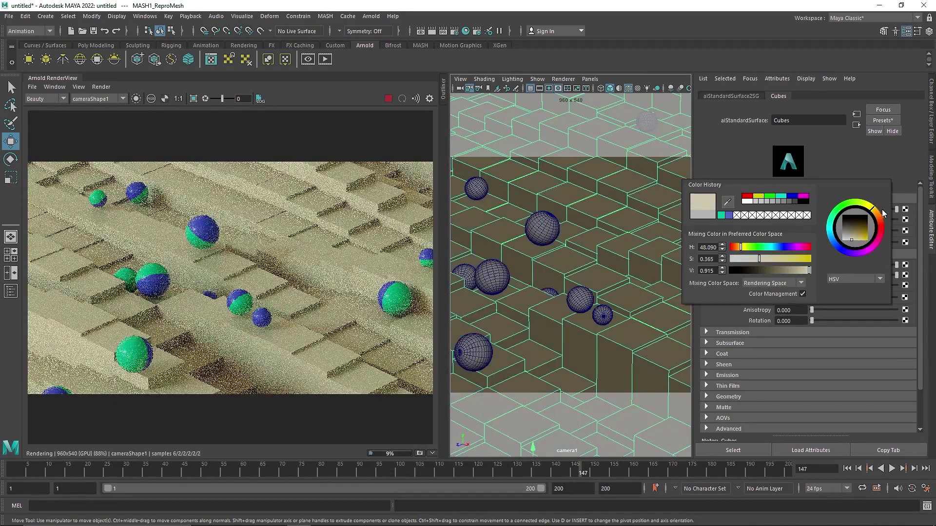
pyautogui.moveTo(875, 211); pyautogui.dragTo(875, 216)
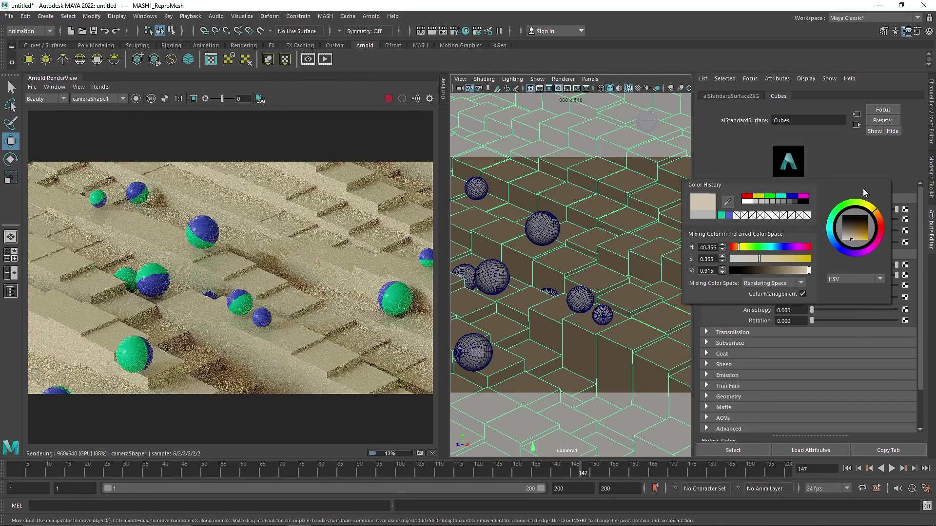
pyautogui.click(792, 220)
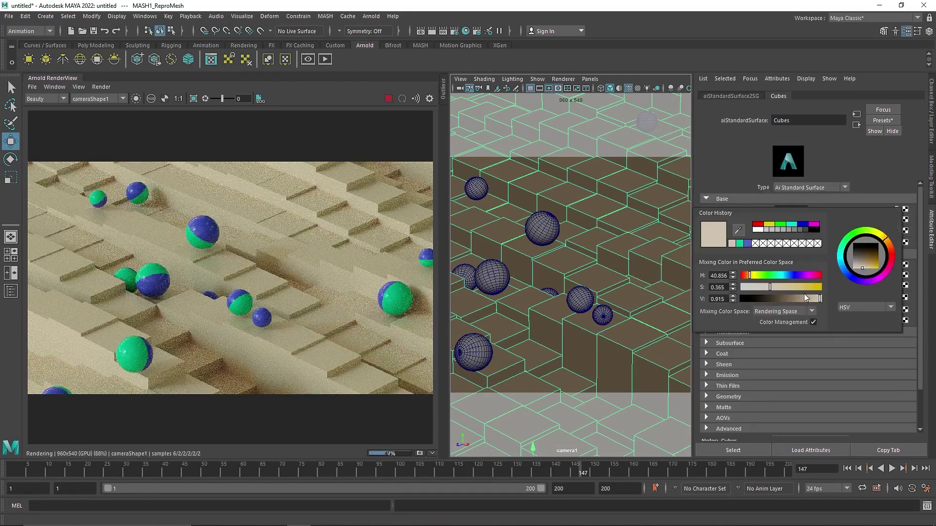
pyautogui.click(814, 299)
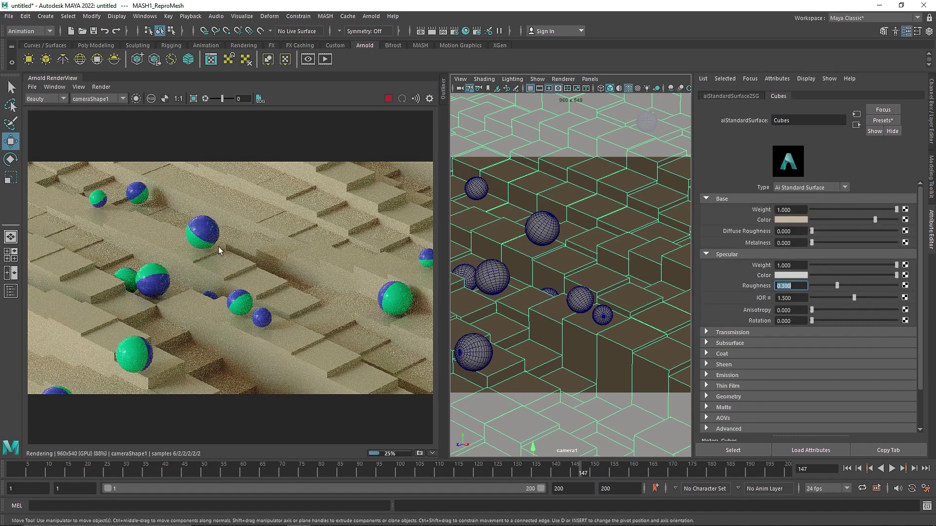
# Step: Try specular roughness values of 0 and 0.2 on the Cubes material, and set it to 0.4
pyautogui.write('0')
pyautogui.press('Return')
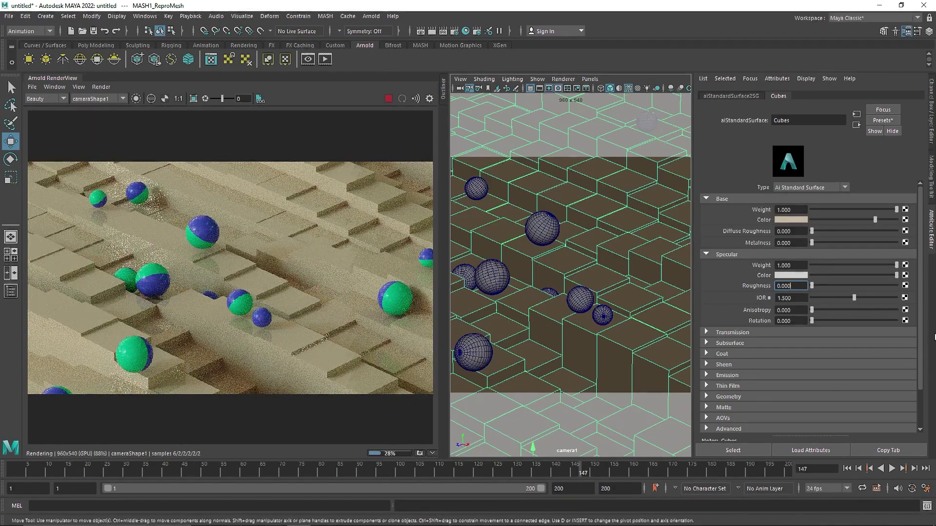
pyautogui.write('0.2')
pyautogui.press('Return')
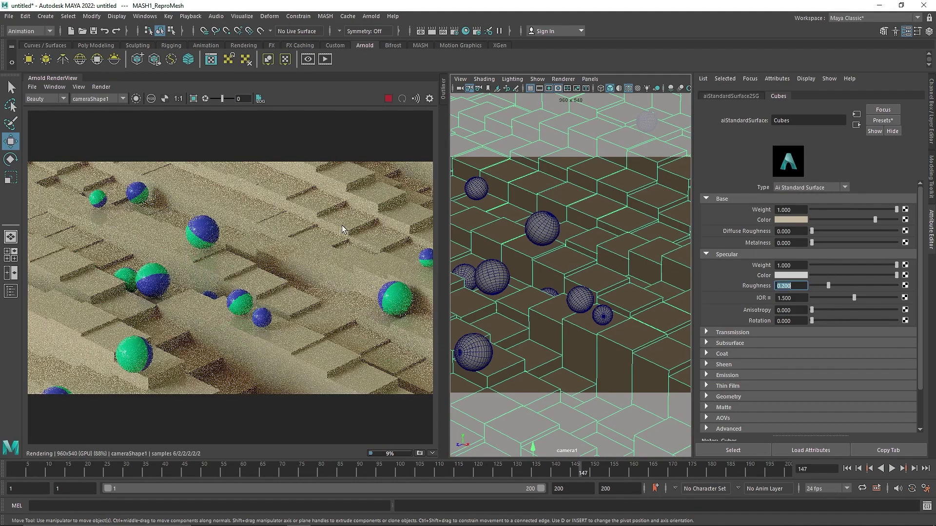
pyautogui.write('0.4')
pyautogui.press('Return')
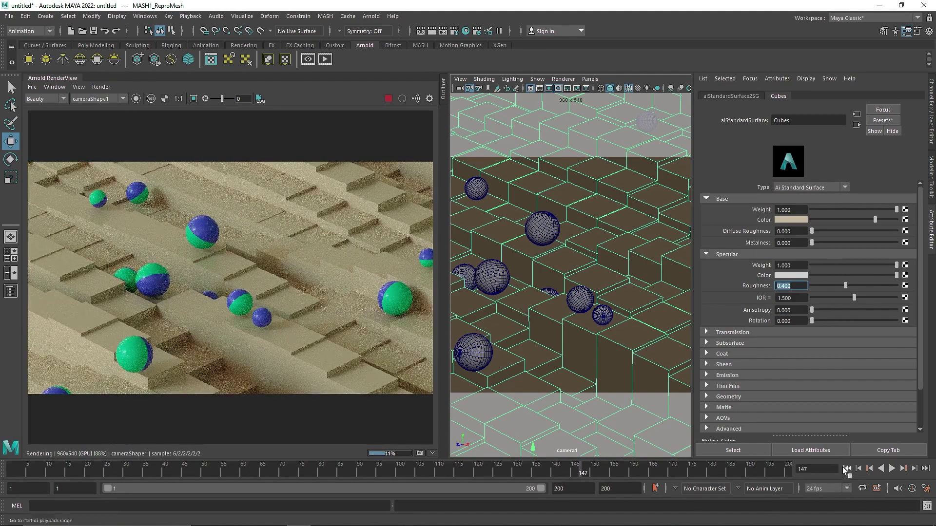
# Step: Play the animation from the start, pausing at different frames to check the materials in the live render
pyautogui.click(847, 469)
pyautogui.click(892, 469)
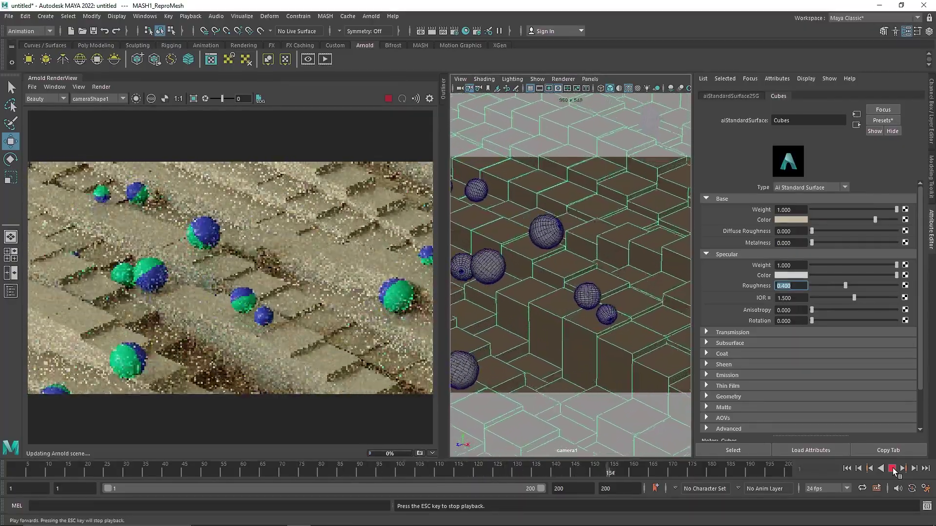
pyautogui.click(892, 469)
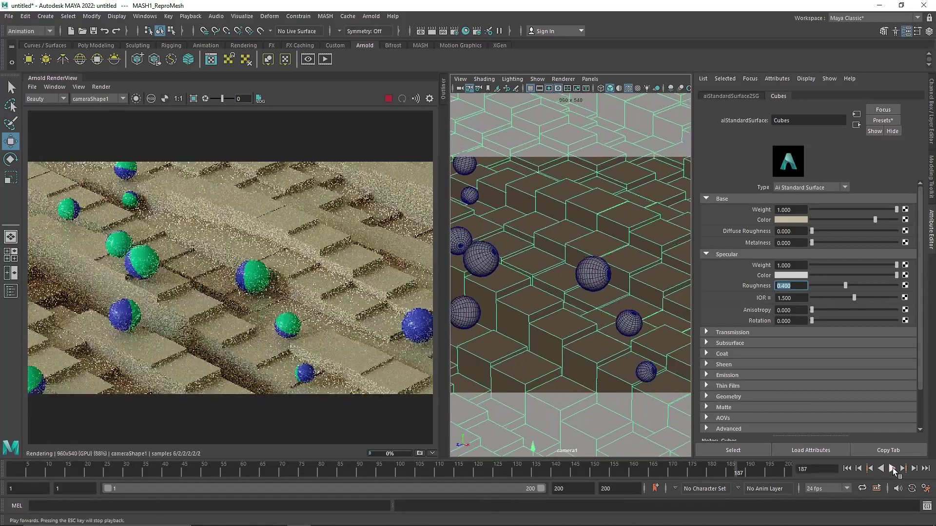
pyautogui.click(892, 469)
pyautogui.click(893, 469)
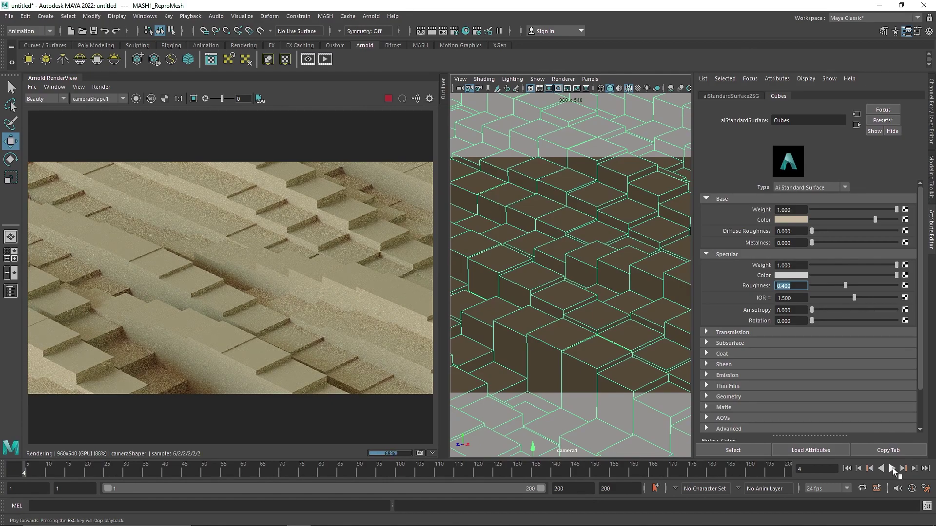
pyautogui.click(892, 468)
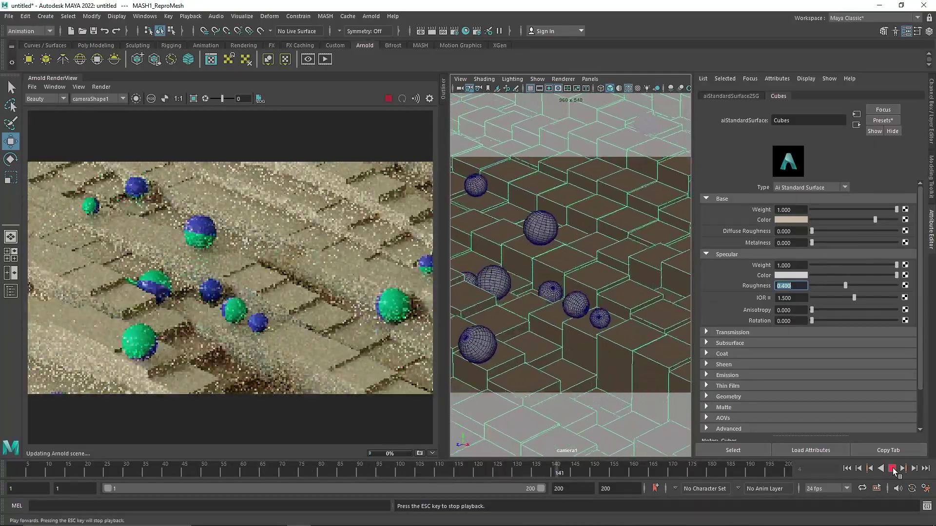
pyautogui.click(893, 469)
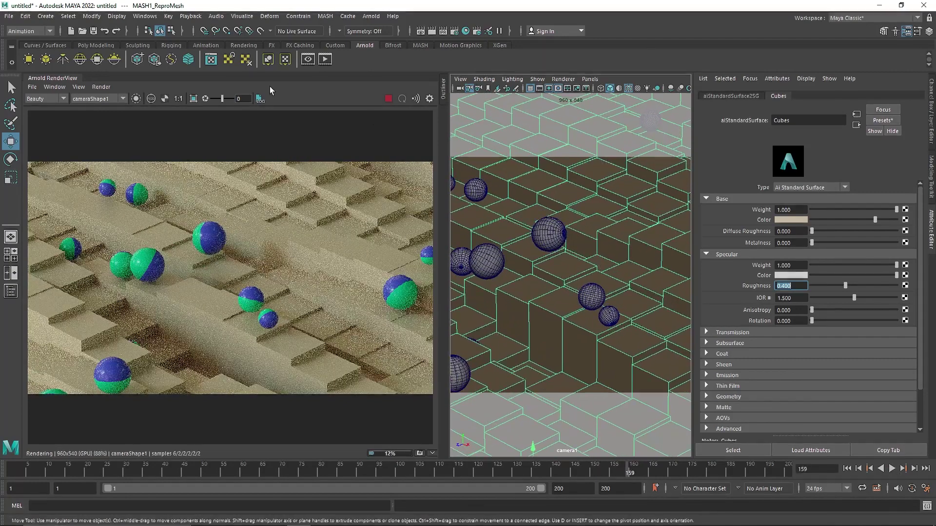